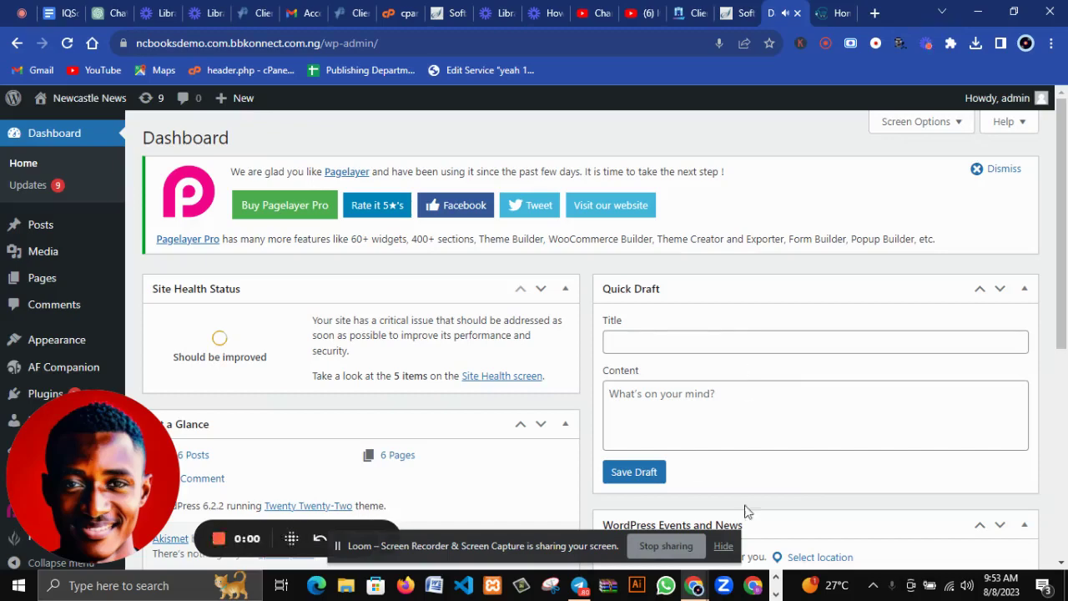
Look over the Newcastle News admin Dashboard by scrolling through its panels
click(724, 546)
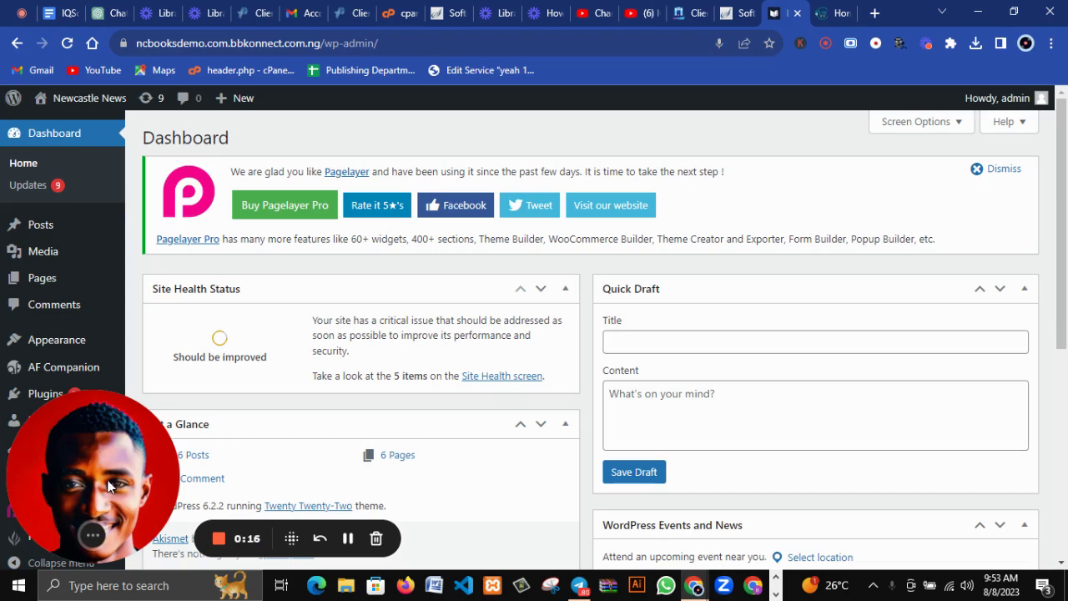
scroll(135, 480, down, 2)
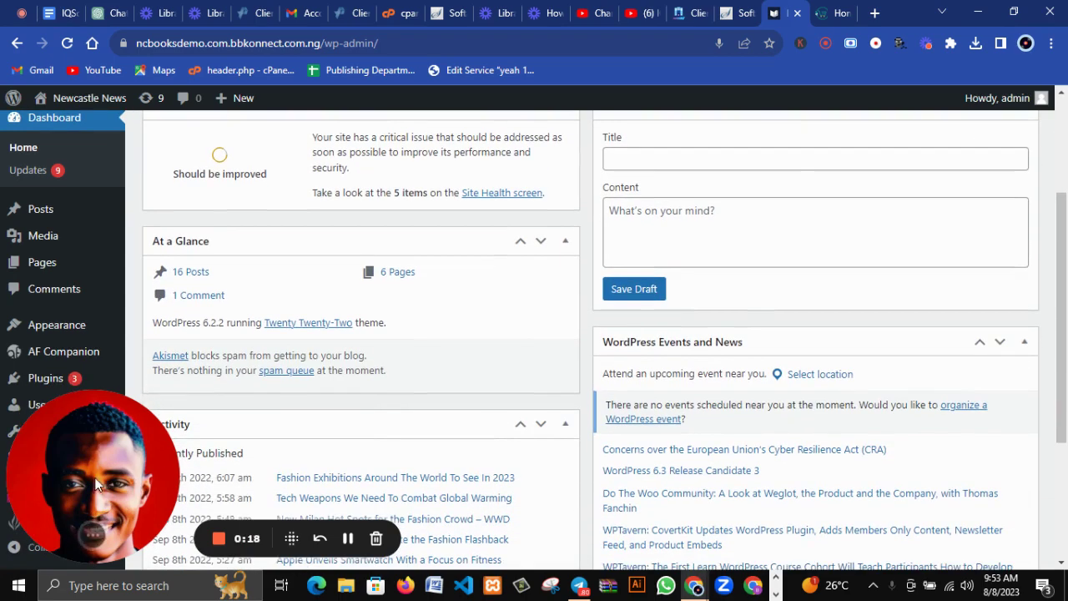
click(93, 535)
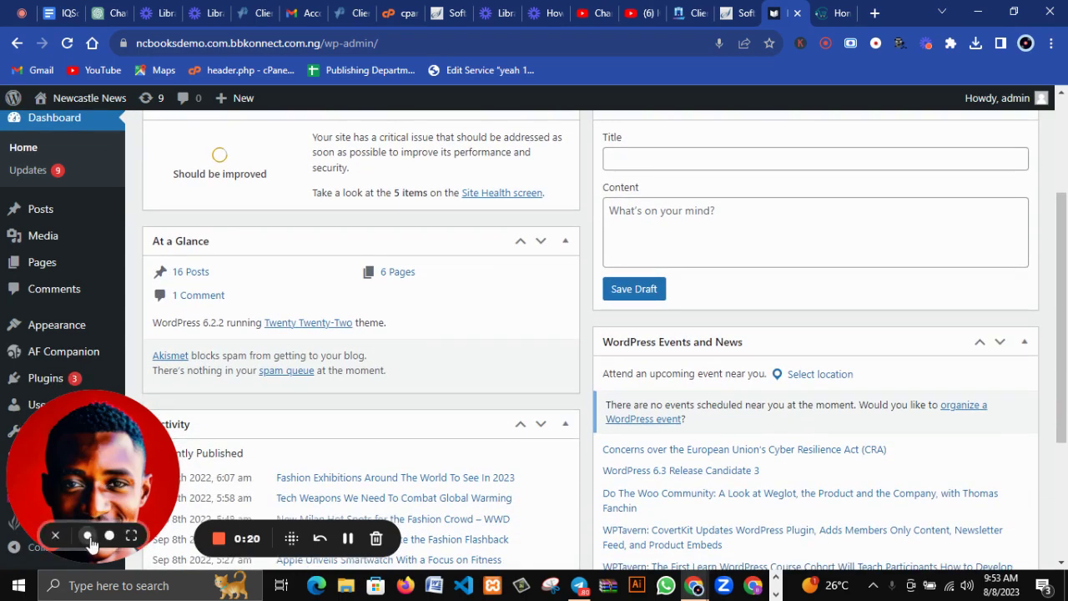
drag(95, 469, 921, 469)
drag(926, 590, 970, 591)
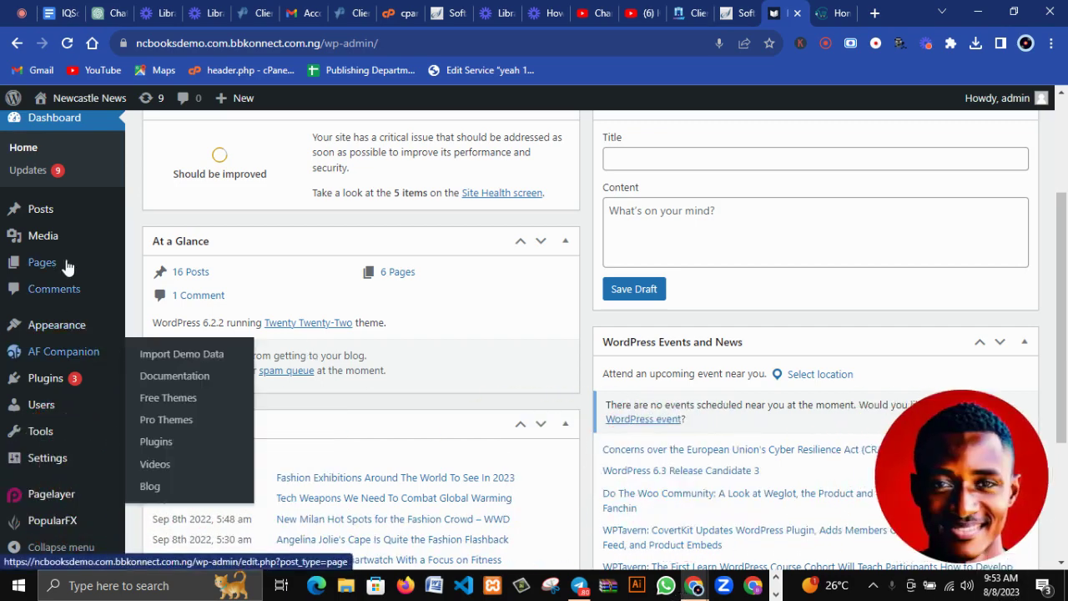
scroll(67, 267, up, 3)
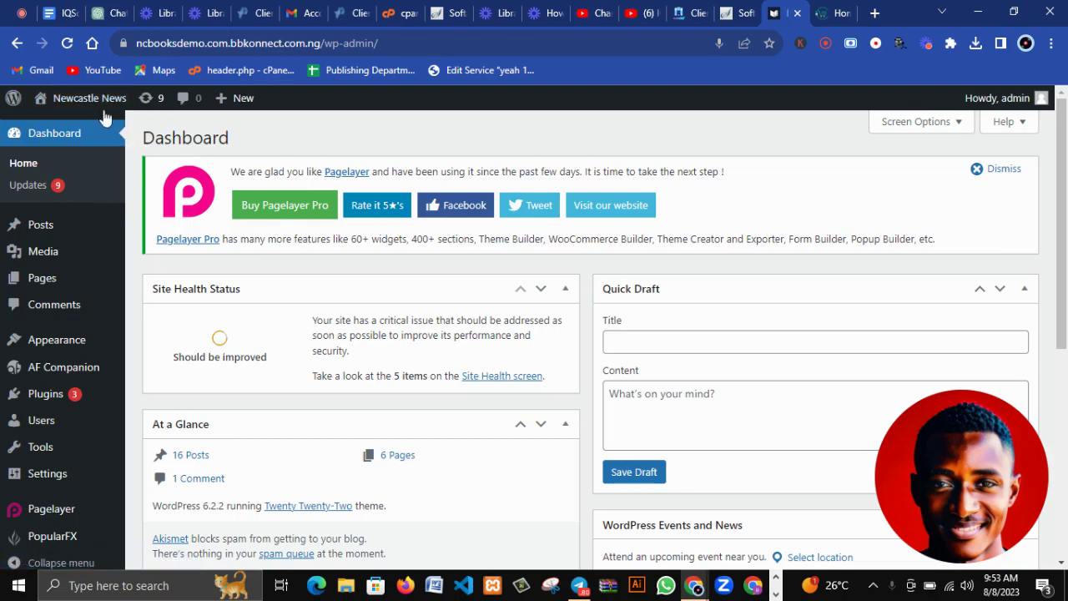
mouse_move(101, 102)
scroll(322, 269, down, 1)
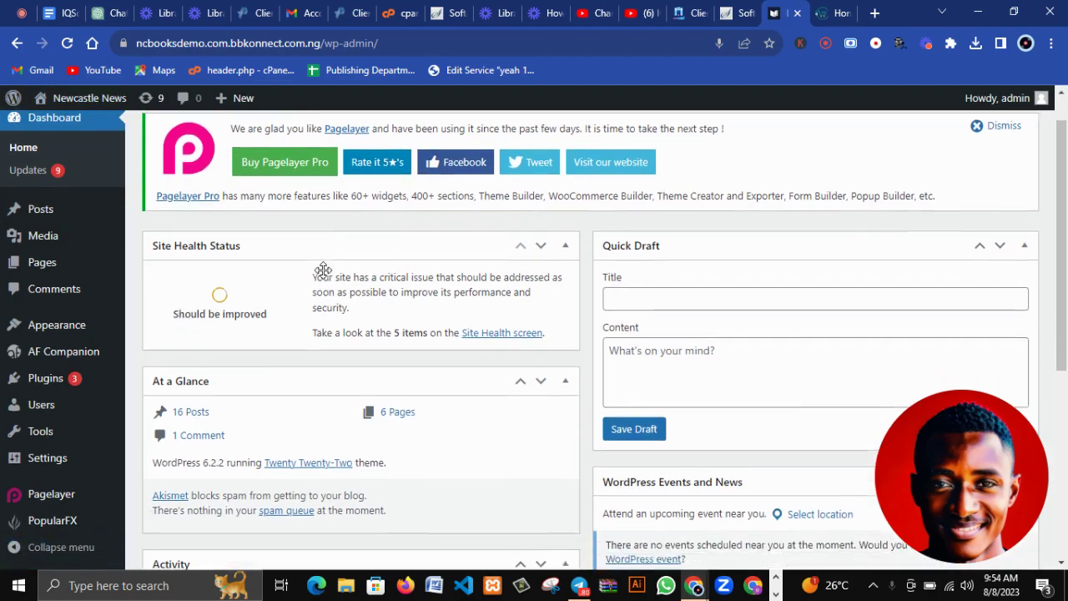
scroll(322, 270, down, 4)
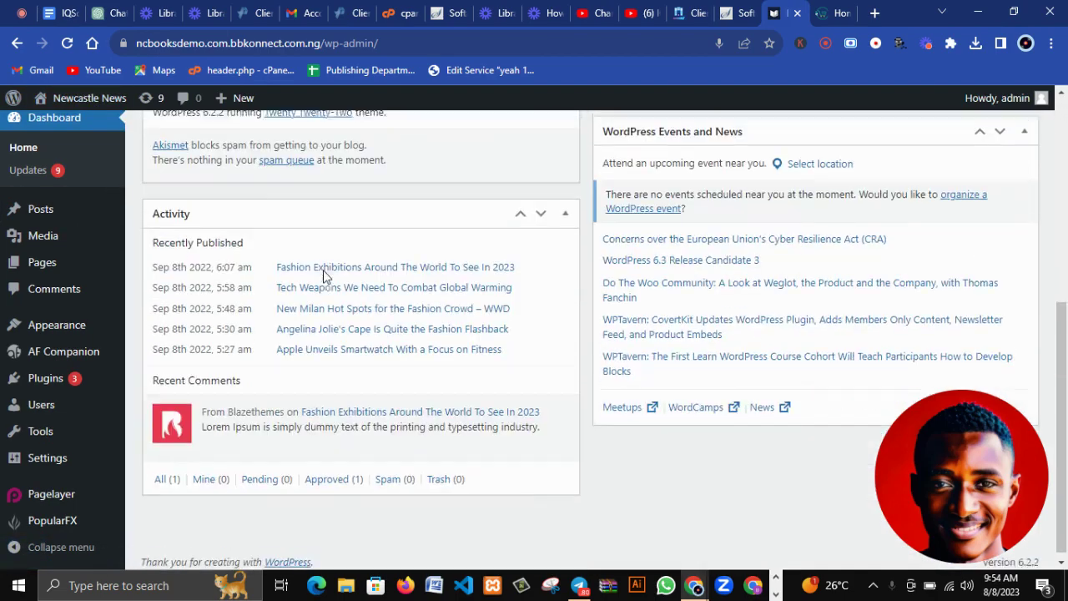
scroll(324, 276, up, 5)
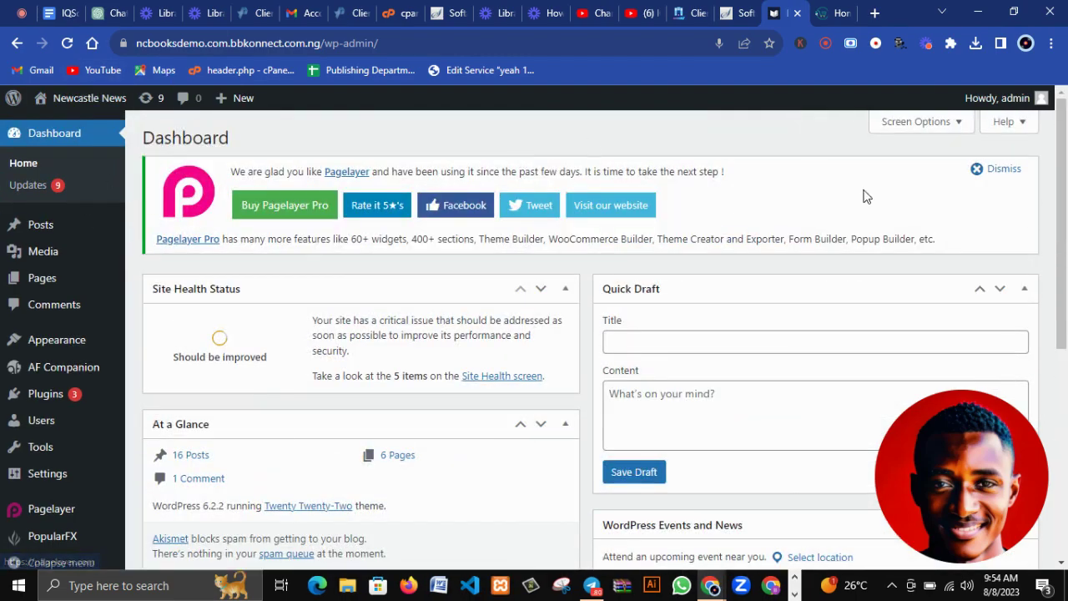
Dismiss the Pagelayer promotional notice at the top of the Dashboard
click(978, 170)
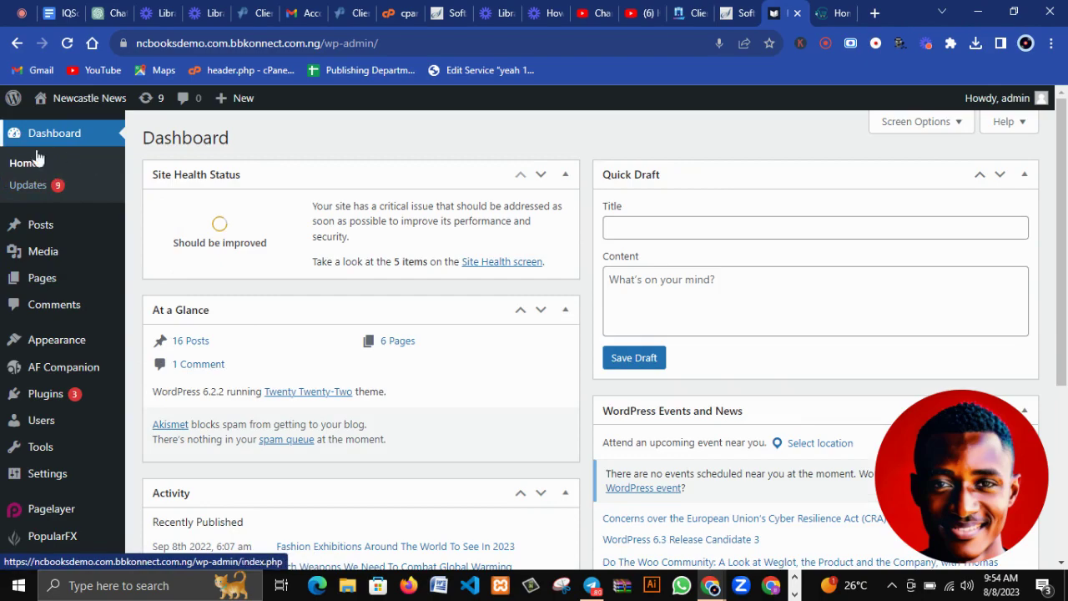
scroll(252, 265, down, 3)
mouse_move(77, 242)
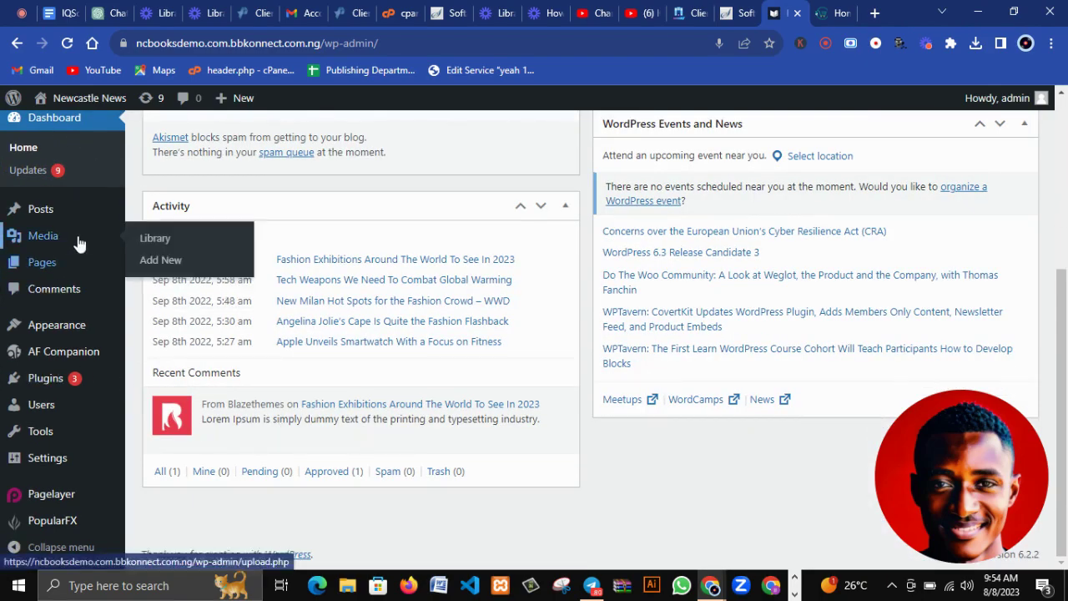
scroll(78, 242, up, 3)
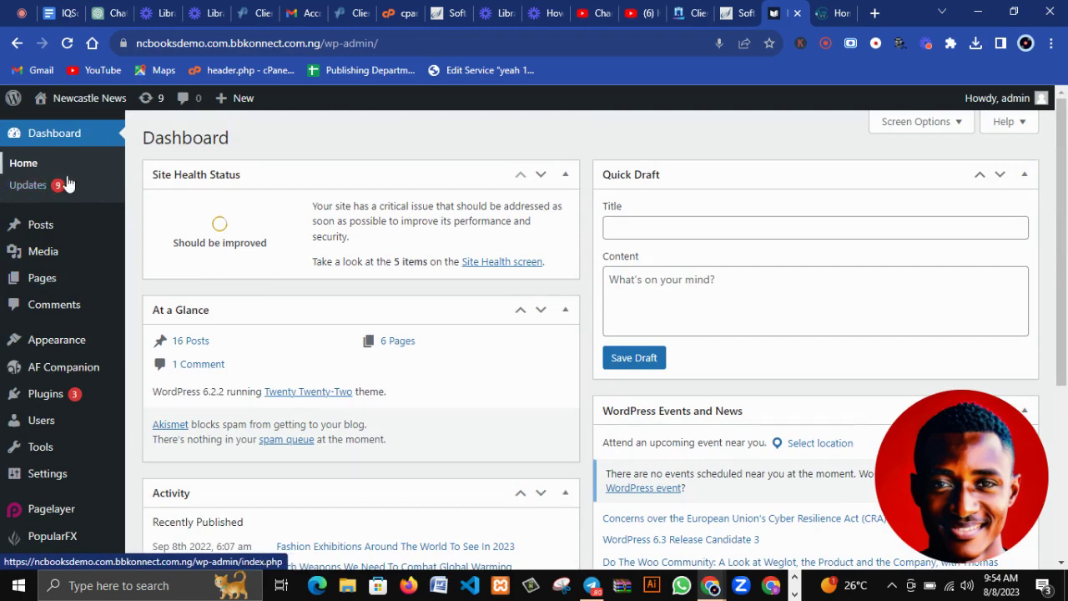
Open Updates, select all three plugins with newer versions, then reload the page showing 6.2.2 current
click(42, 191)
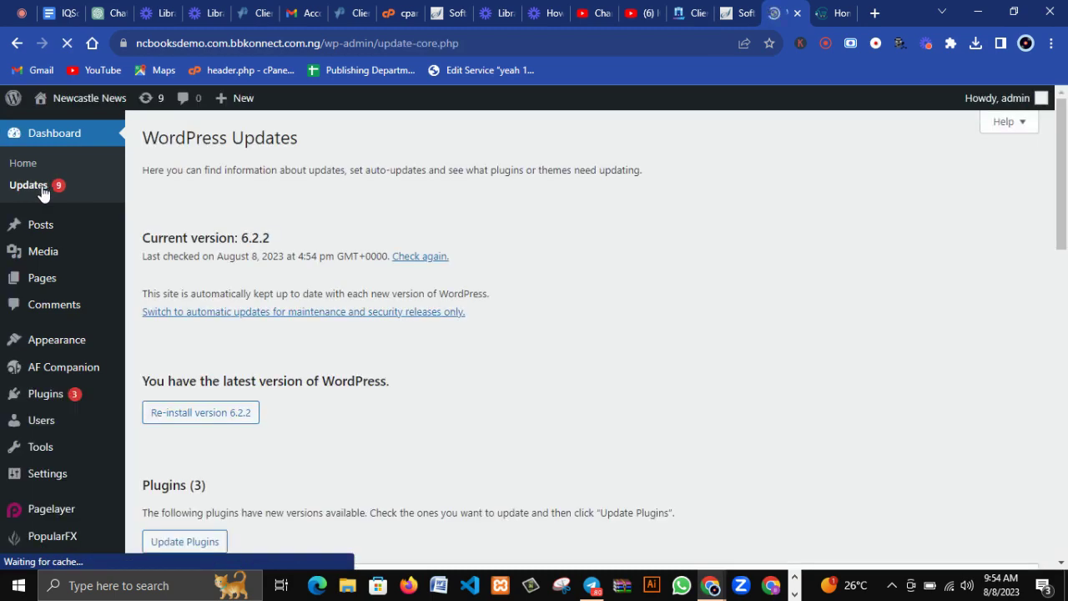
scroll(220, 292, down, 5)
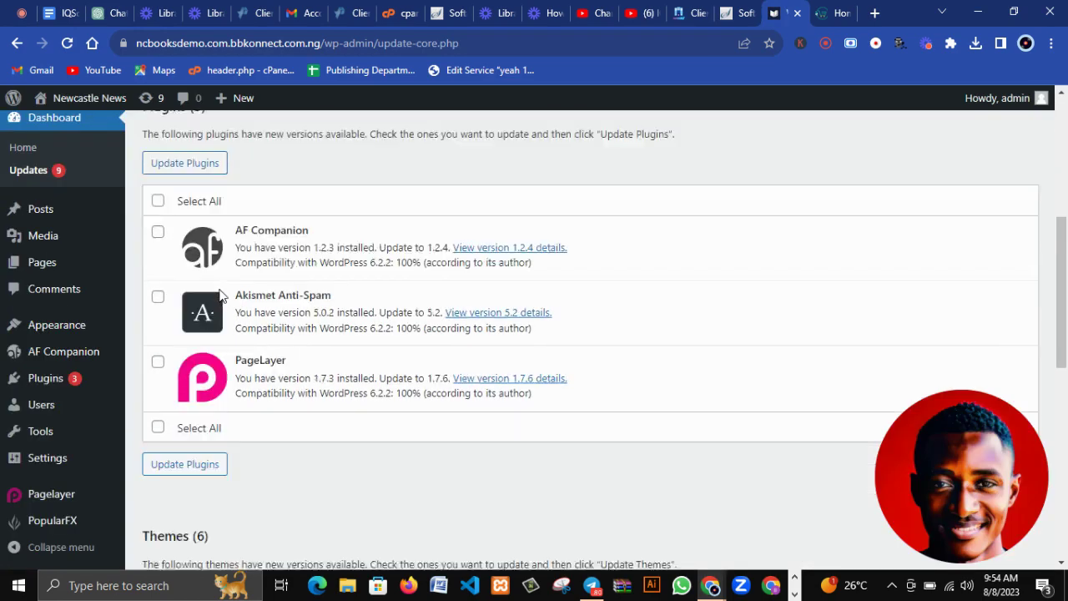
scroll(221, 295, down, 1)
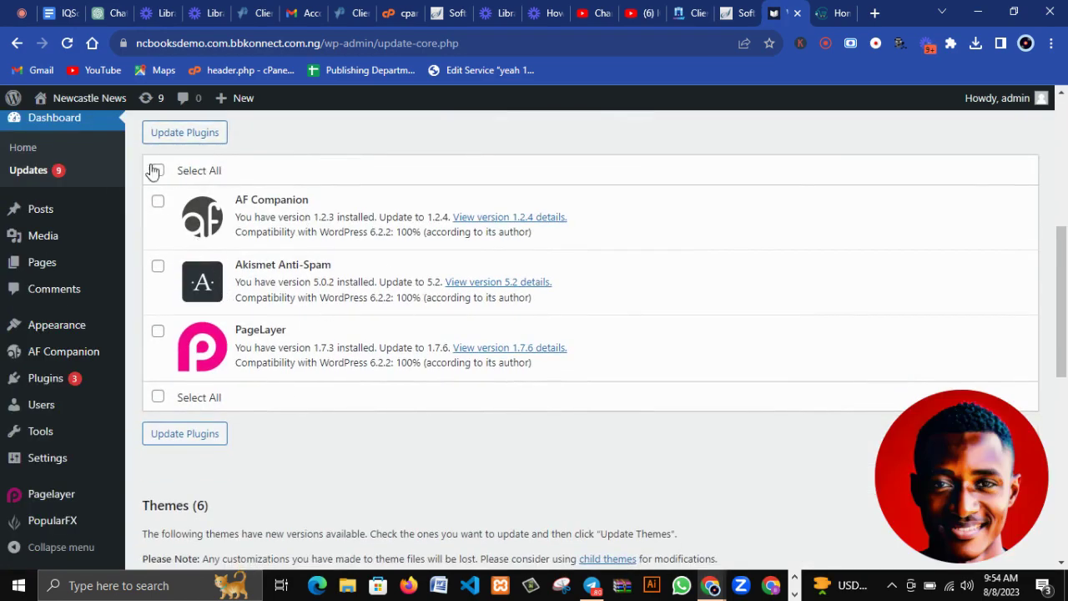
click(158, 171)
click(73, 173)
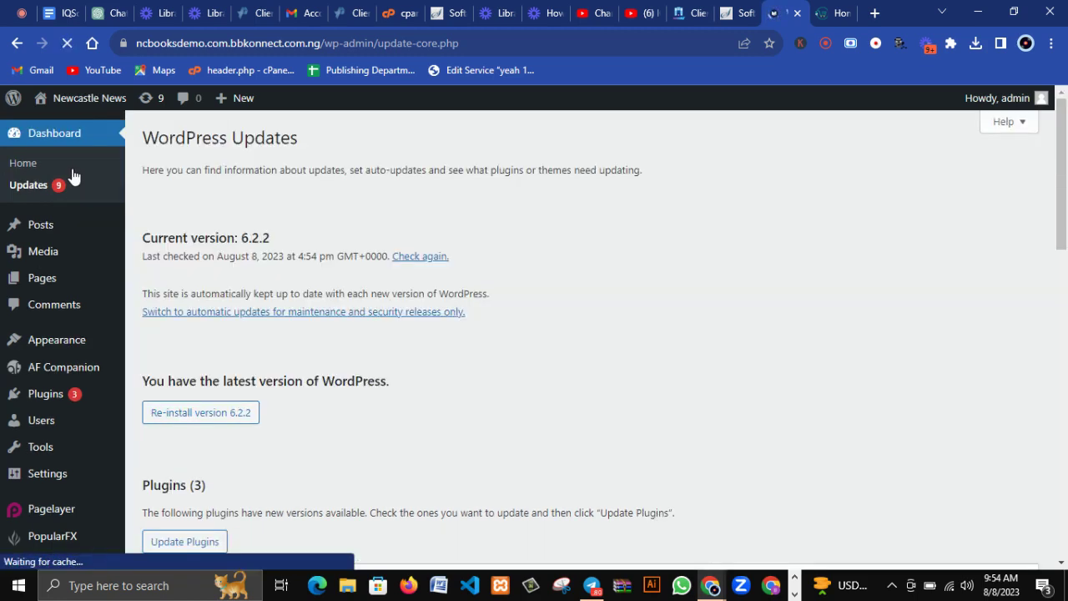
mouse_move(47, 232)
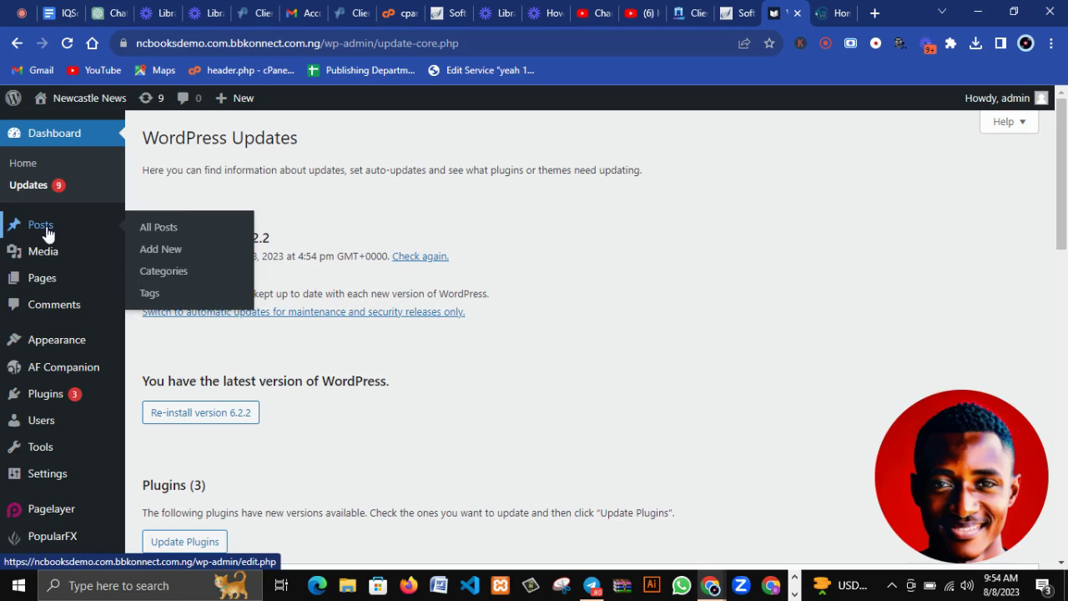
In a new browser tab, search Google for 'new website'
click(874, 14)
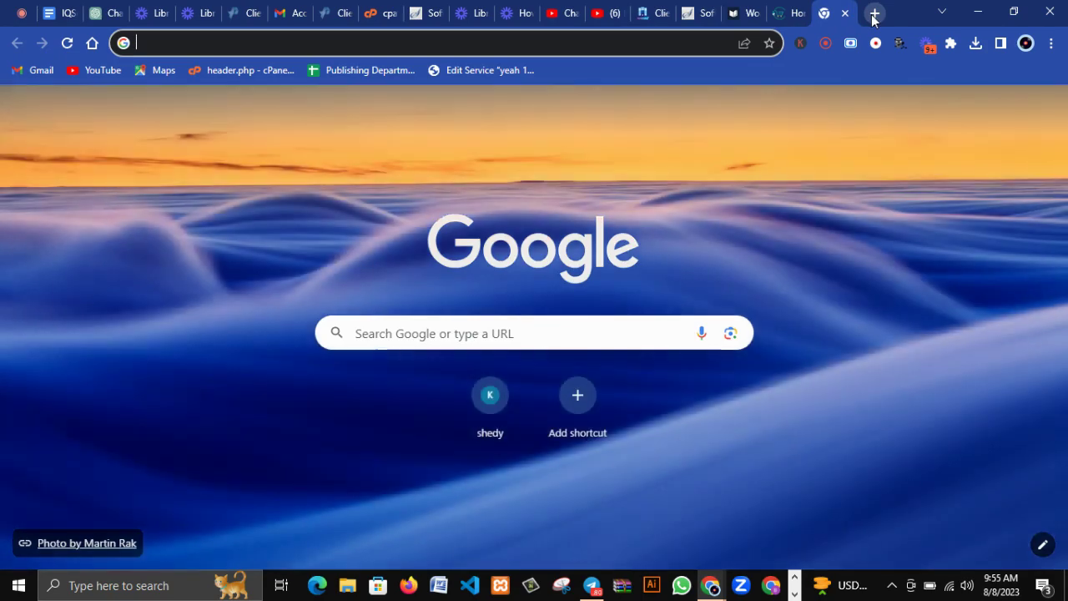
text(new)
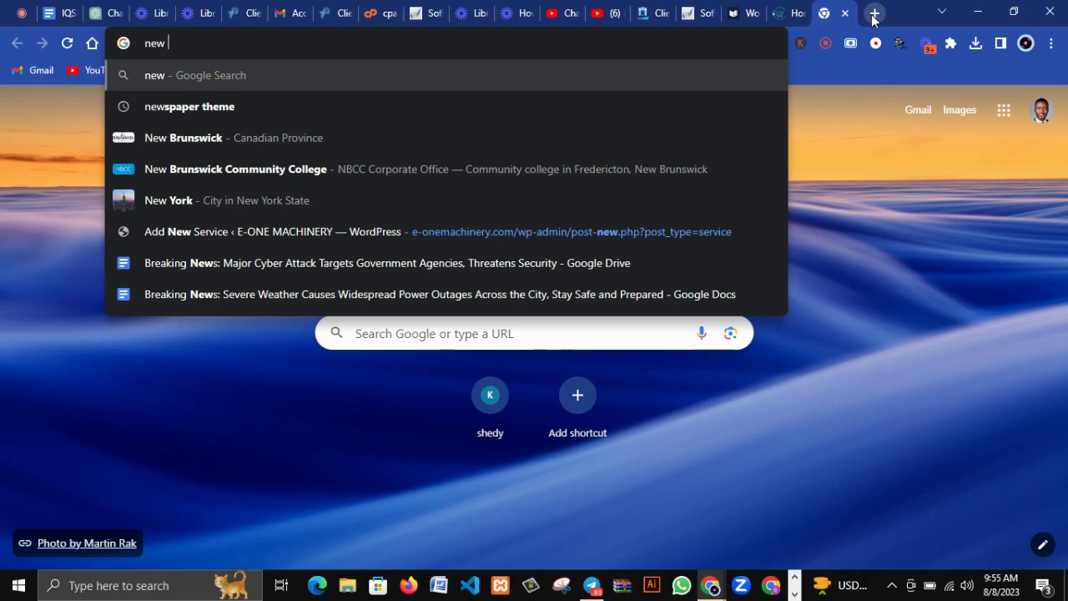
click(167, 209)
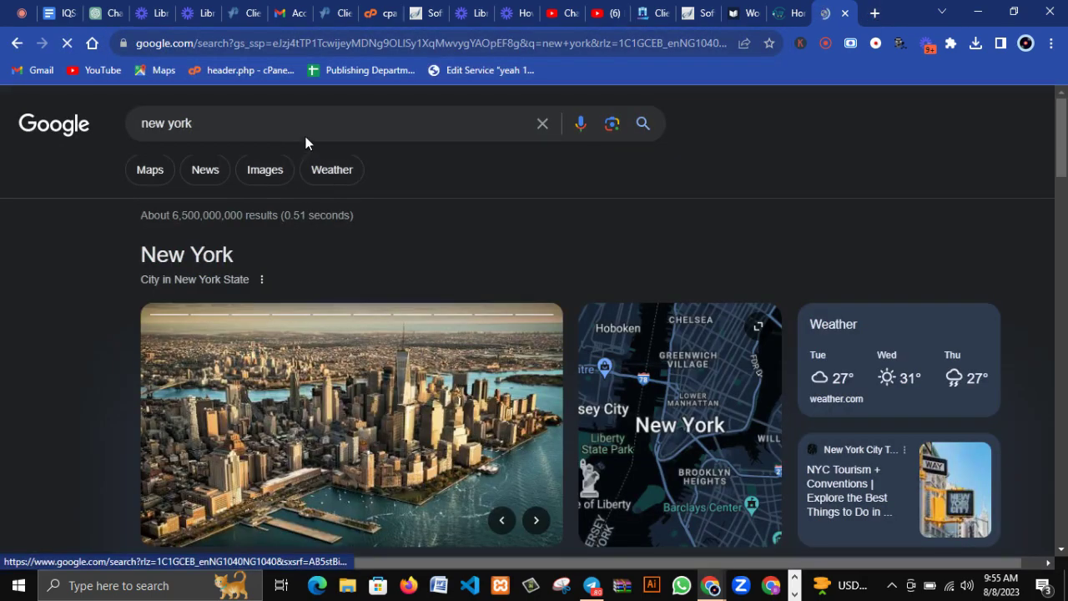
key(BackSpace)
key(BackSpace)
key(BackSpace)
key(BackSpace)
key(BackSpace)
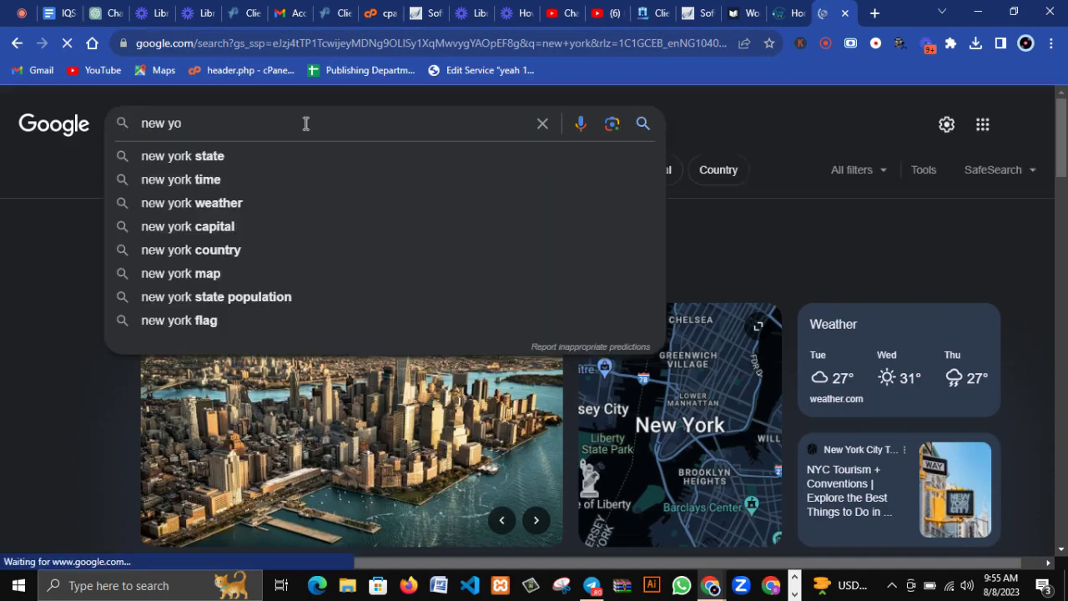
text(w)
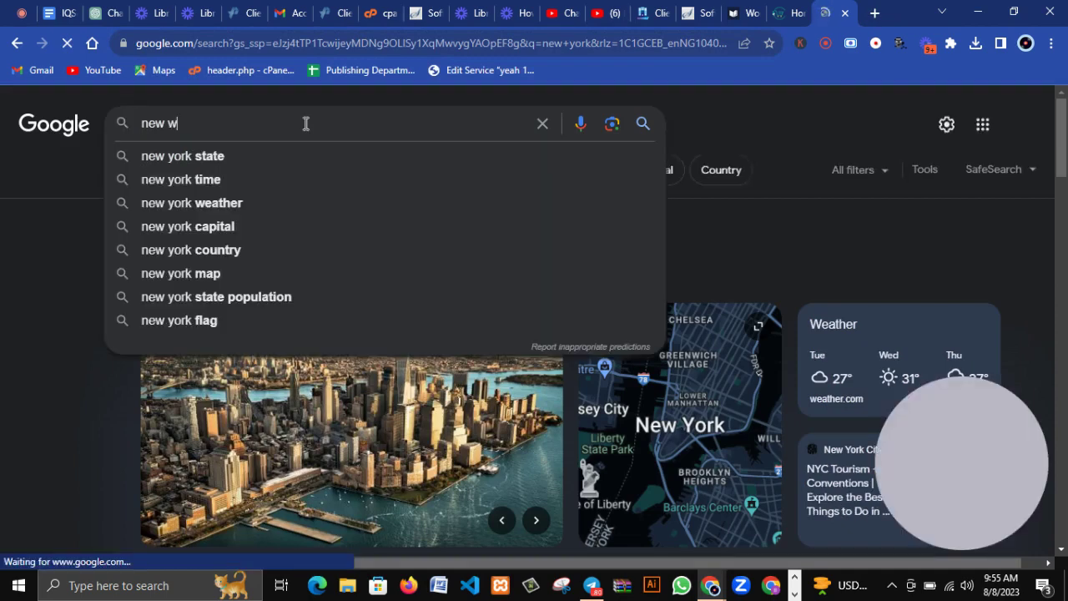
text(ebsite)
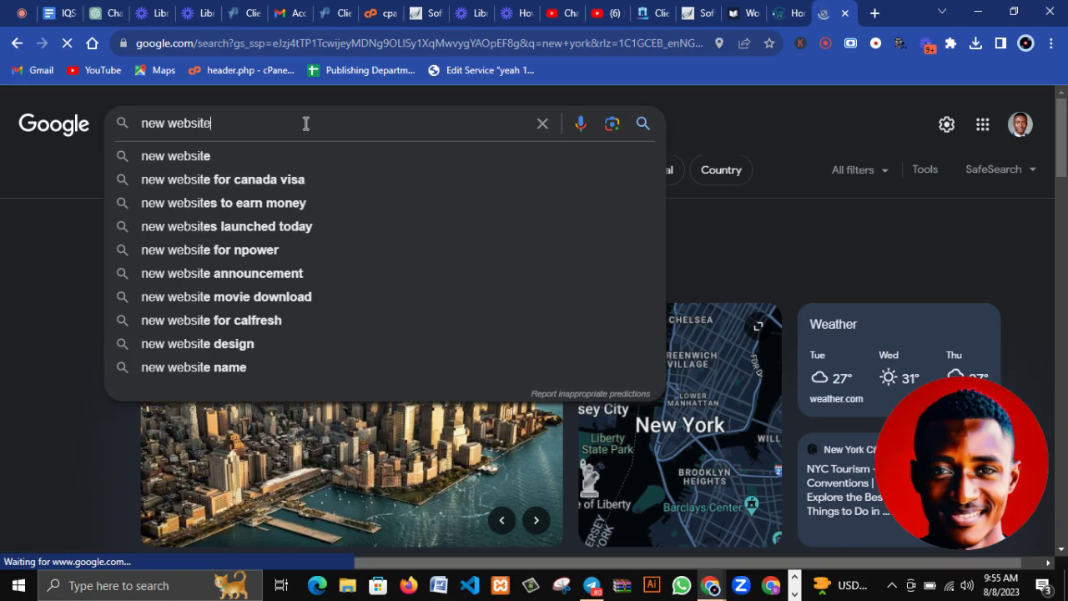
key(Return)
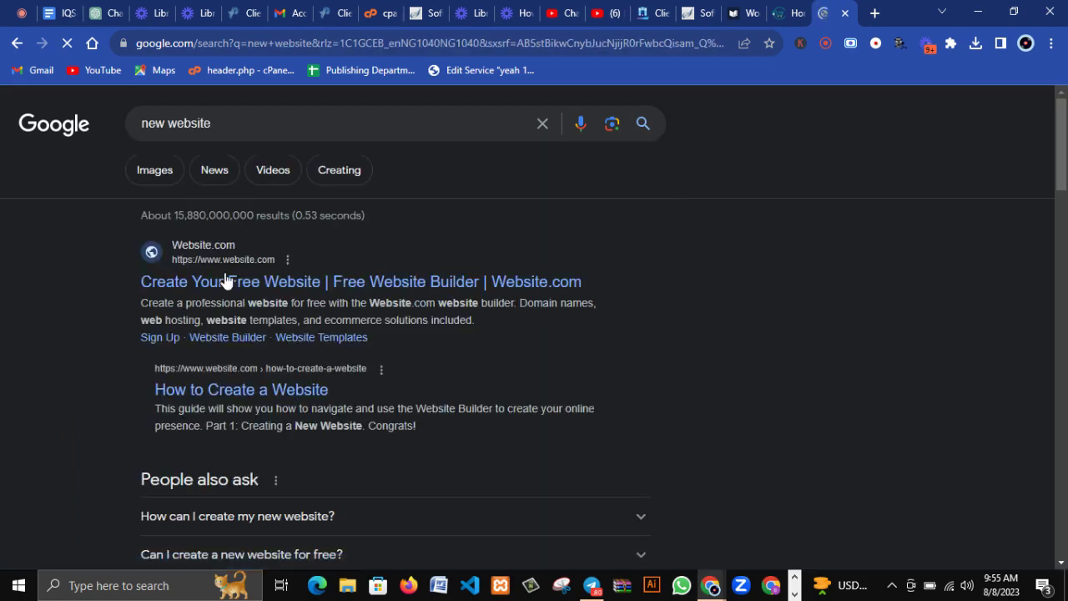
Read through the HubSpot '6 Best Free Website Builders' article
scroll(222, 282, down, 5)
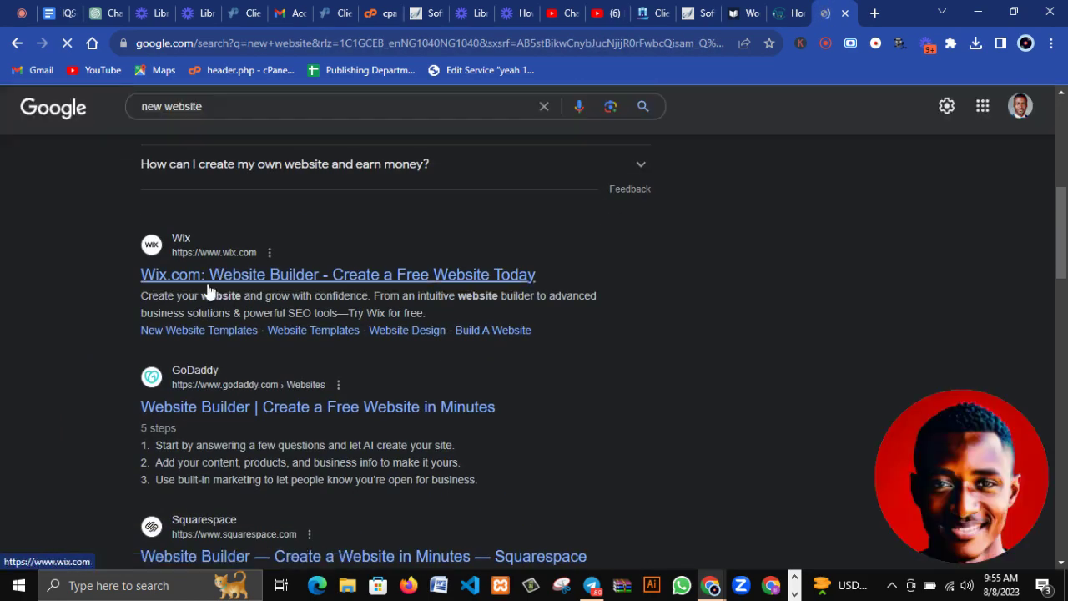
scroll(226, 392, down, 3)
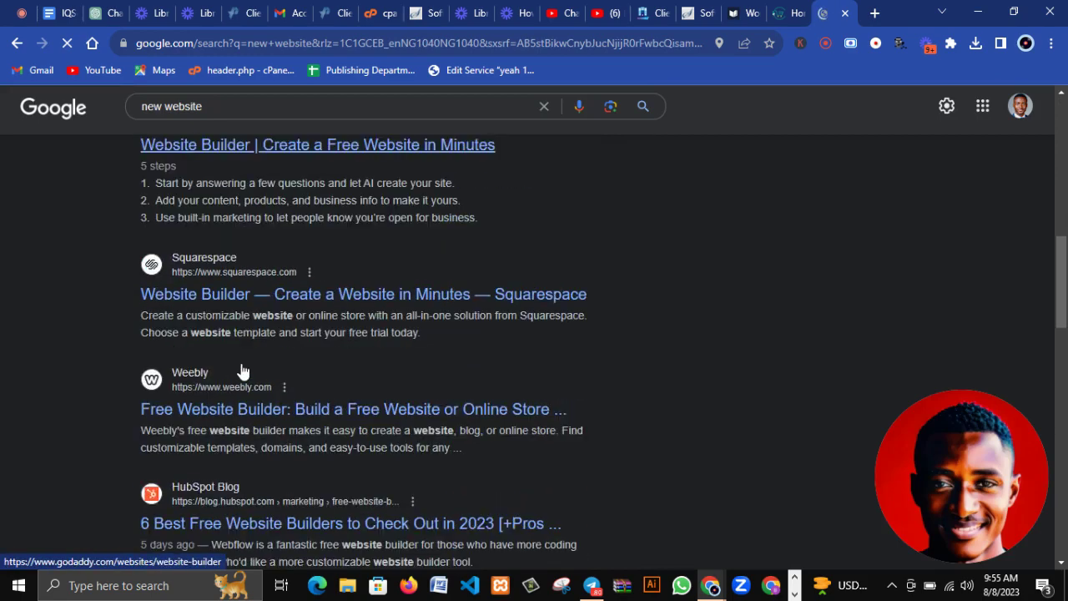
scroll(250, 428, down, 2)
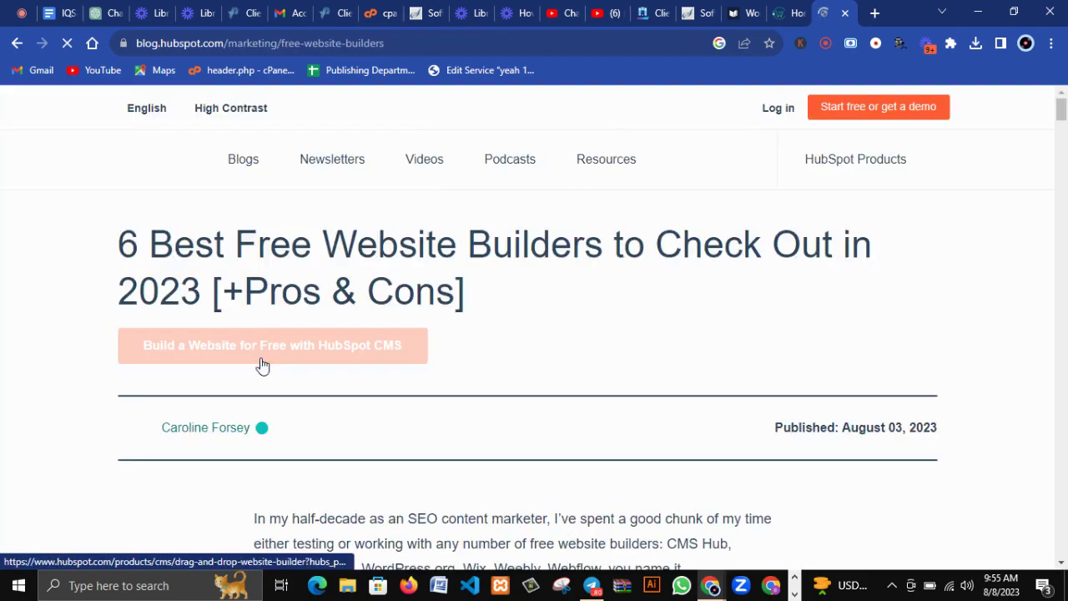
scroll(353, 317, down, 1)
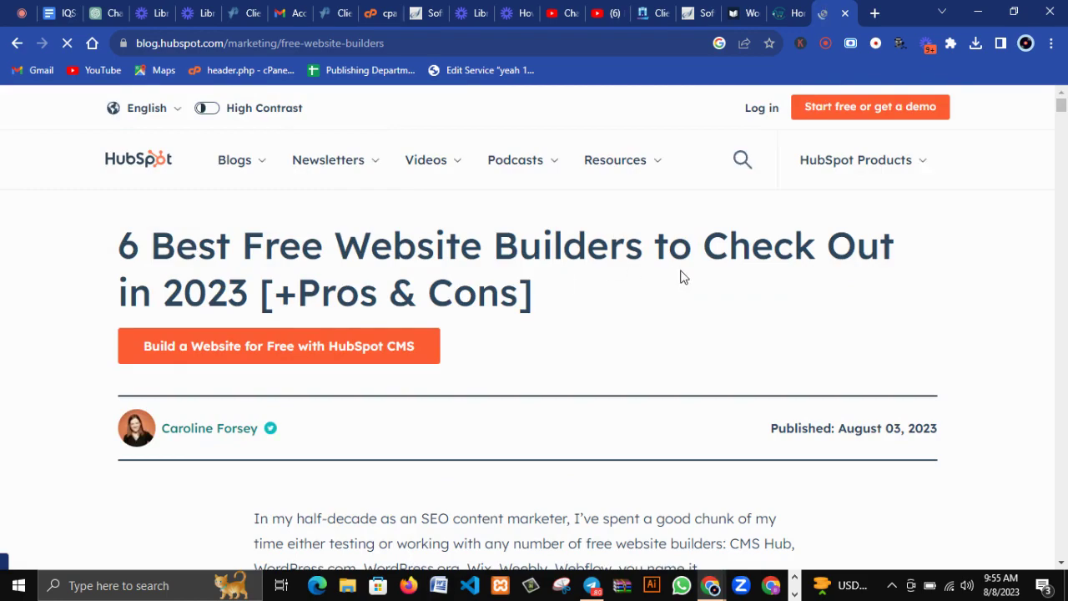
scroll(507, 353, down, 5)
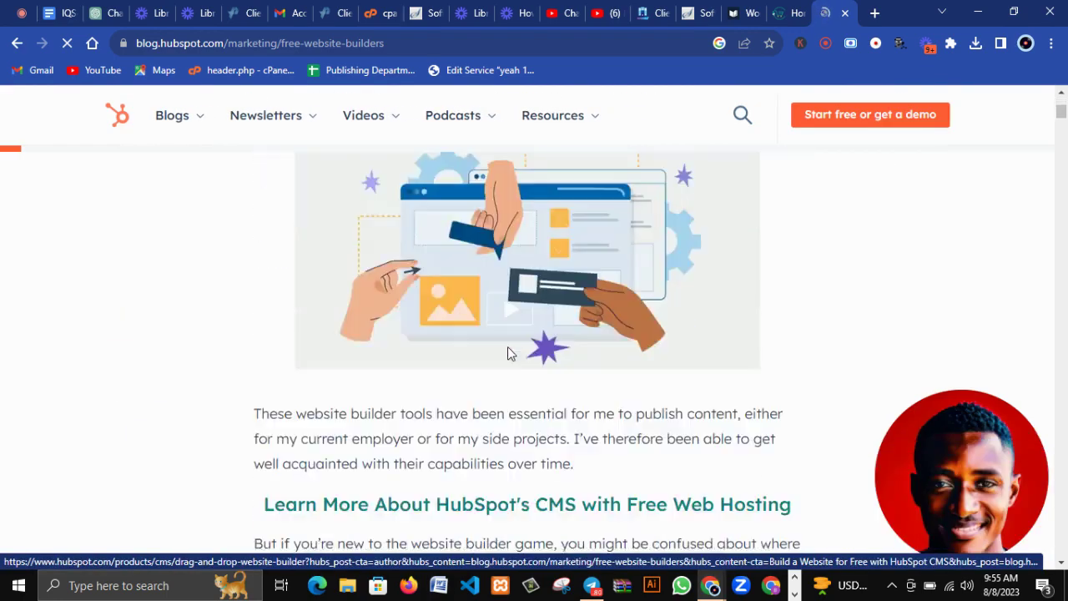
scroll(507, 353, down, 15)
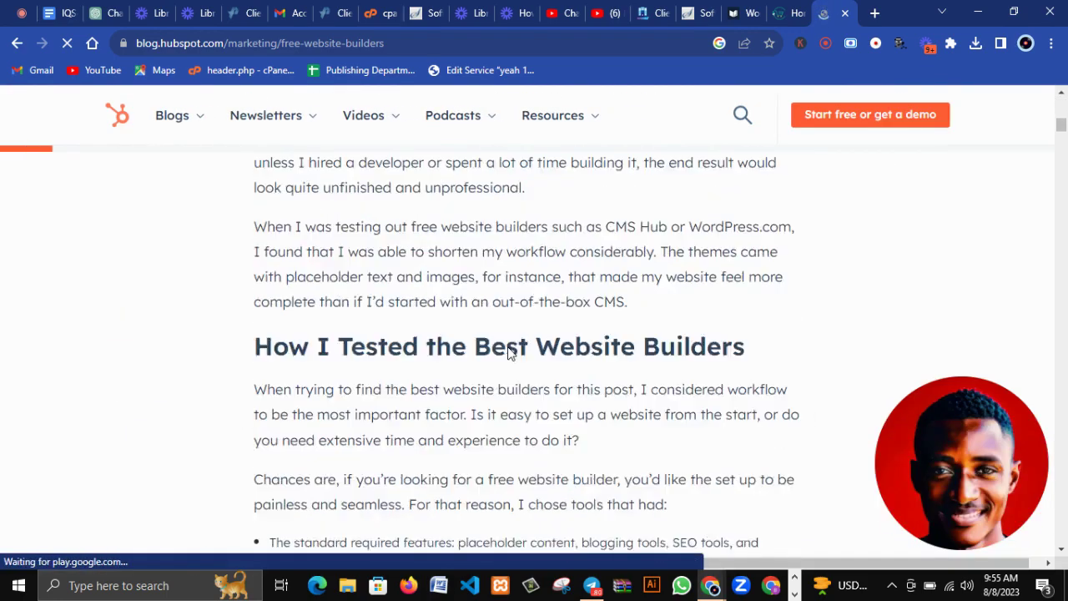
scroll(508, 353, down, 3)
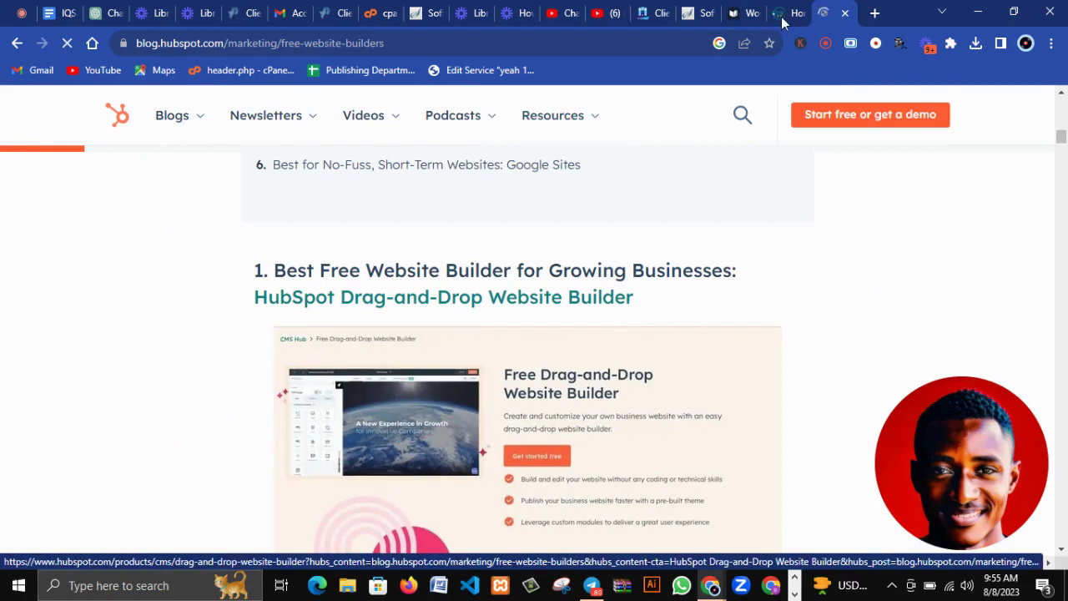
click(784, 17)
Back in WordPress, open Posts > All Posts and scroll the 16 published posts
click(745, 18)
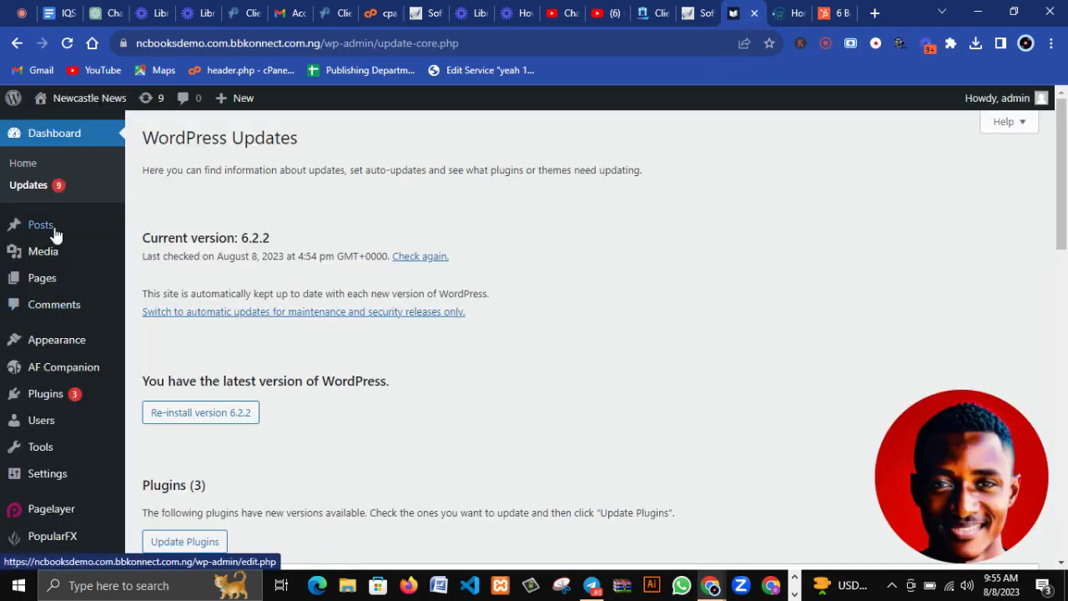
mouse_move(47, 237)
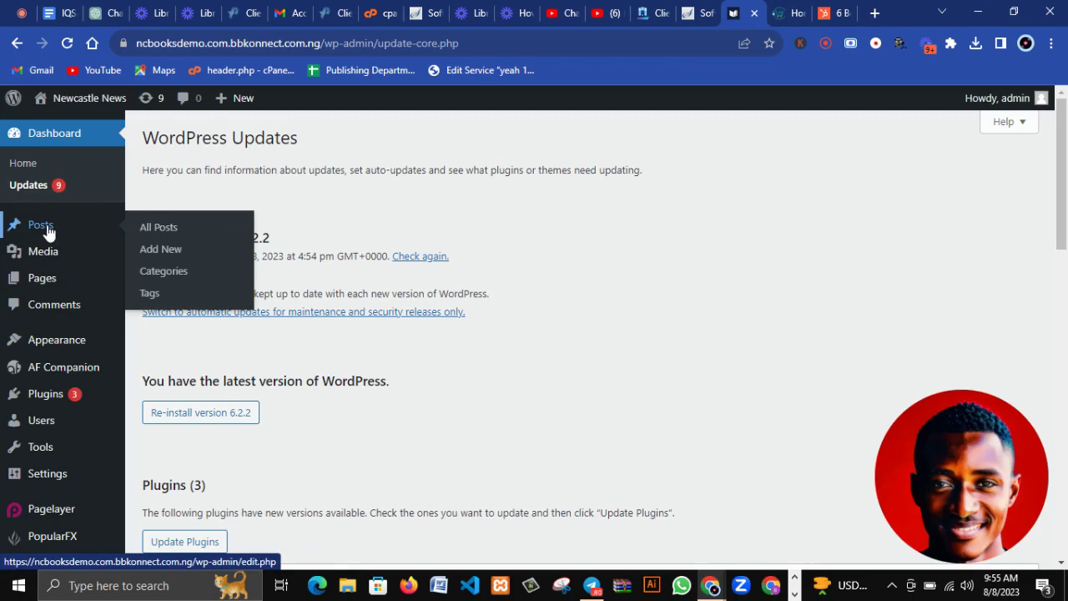
click(48, 233)
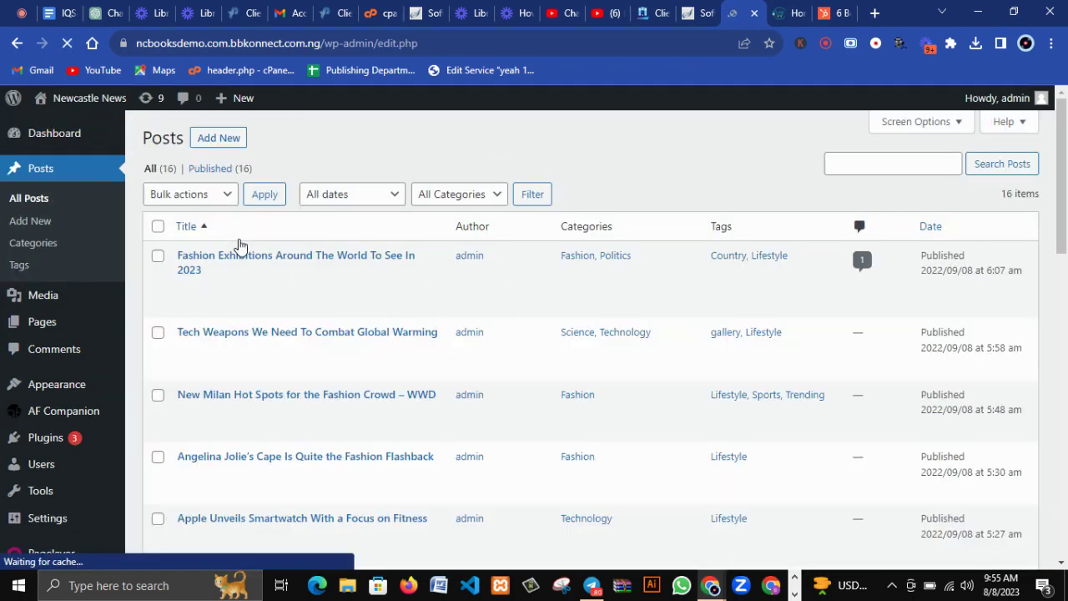
mouse_move(332, 282)
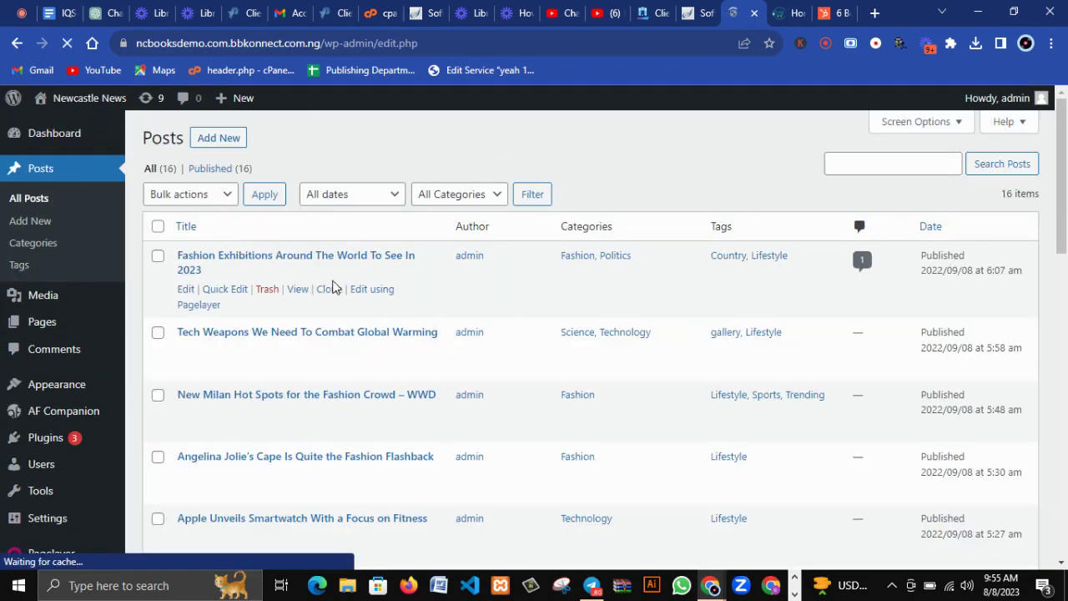
scroll(341, 317, down, 2)
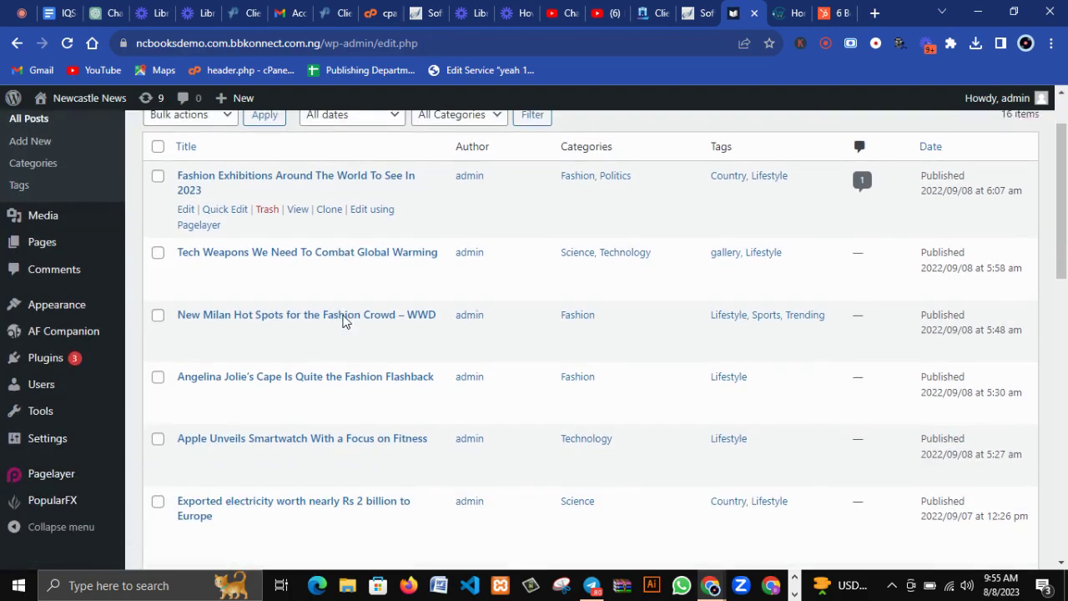
scroll(345, 310, up, 3)
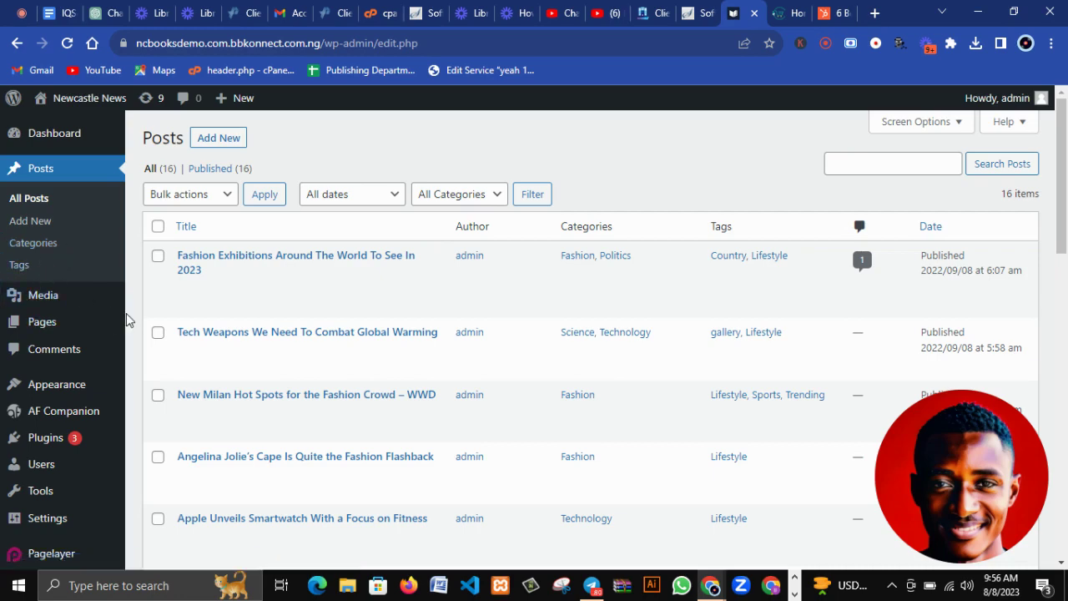
scroll(127, 320, down, 3)
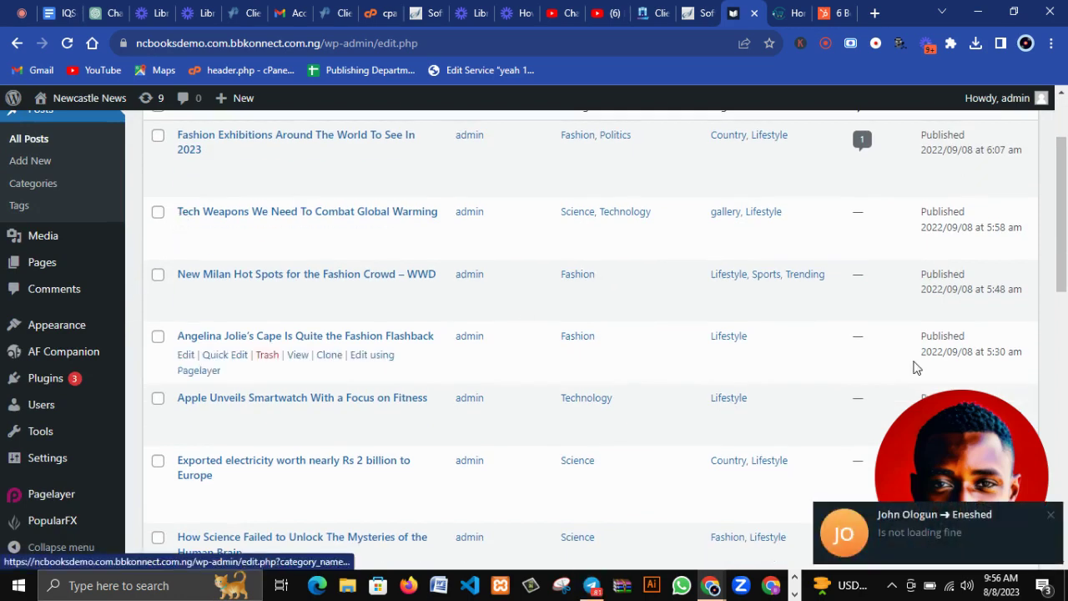
click(1053, 524)
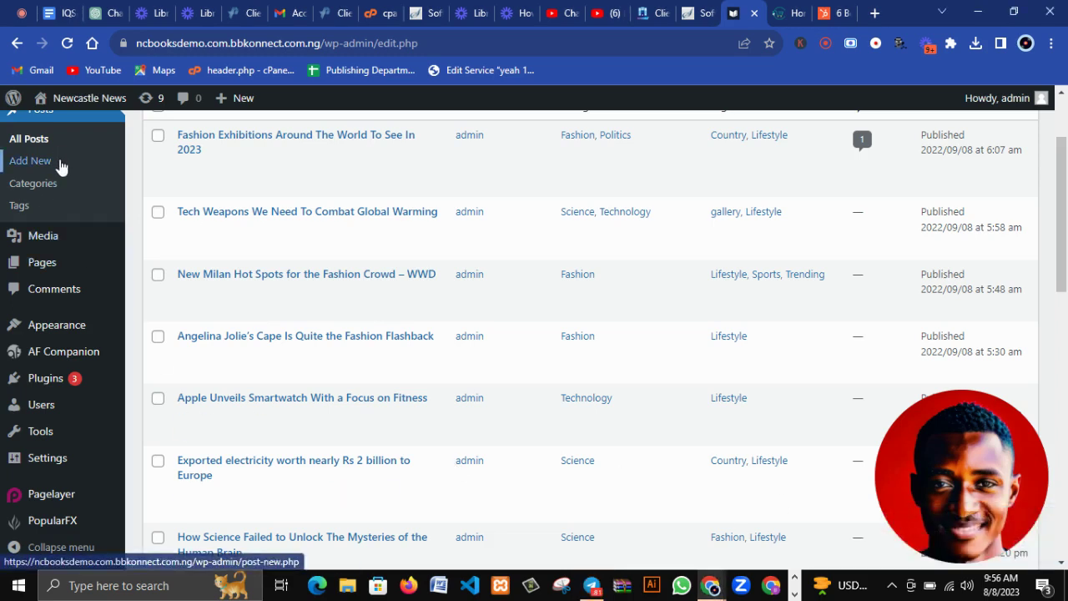
mouse_move(73, 242)
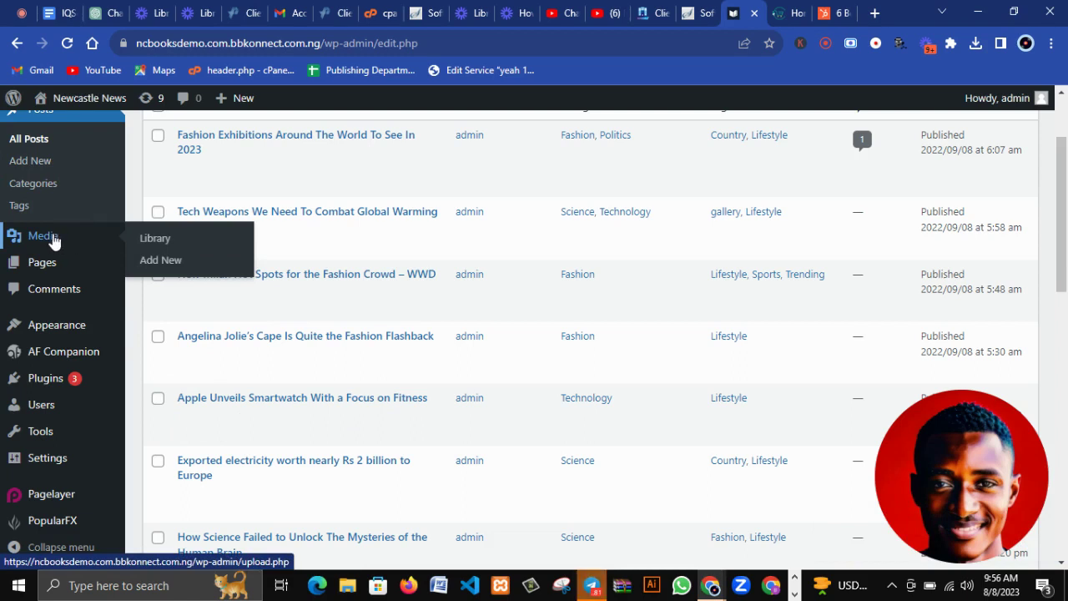
Show the Media Library's Add New upload area, cancelling the file picker without choosing files
click(53, 241)
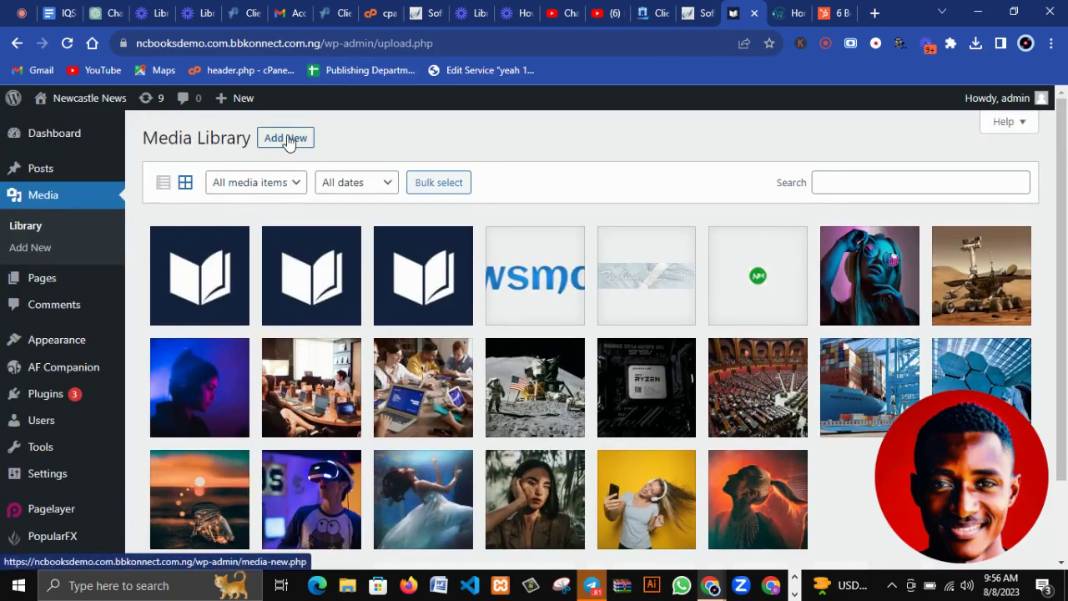
click(288, 143)
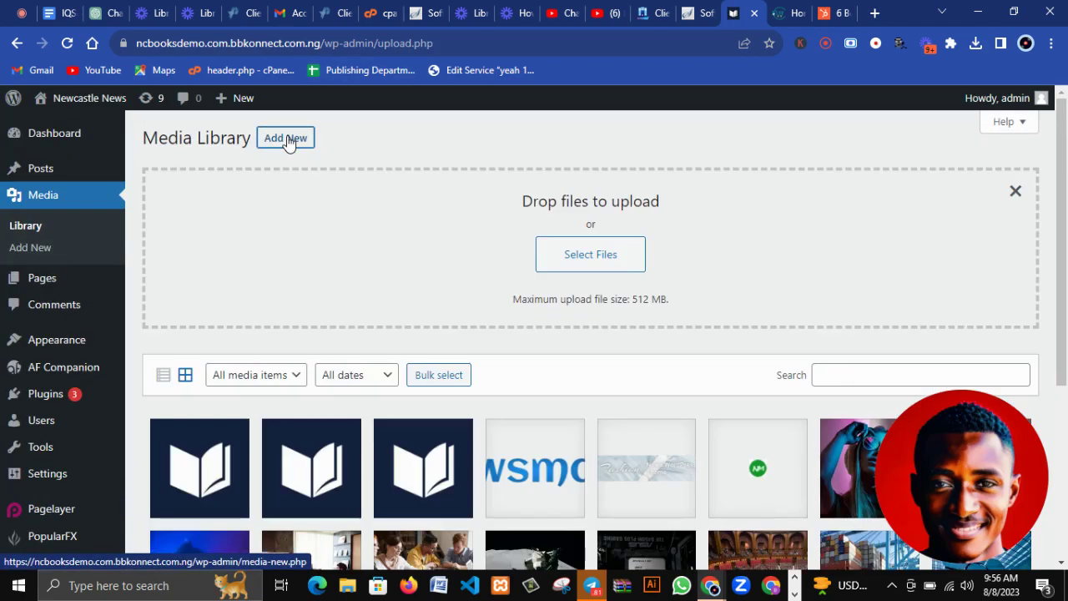
click(592, 270)
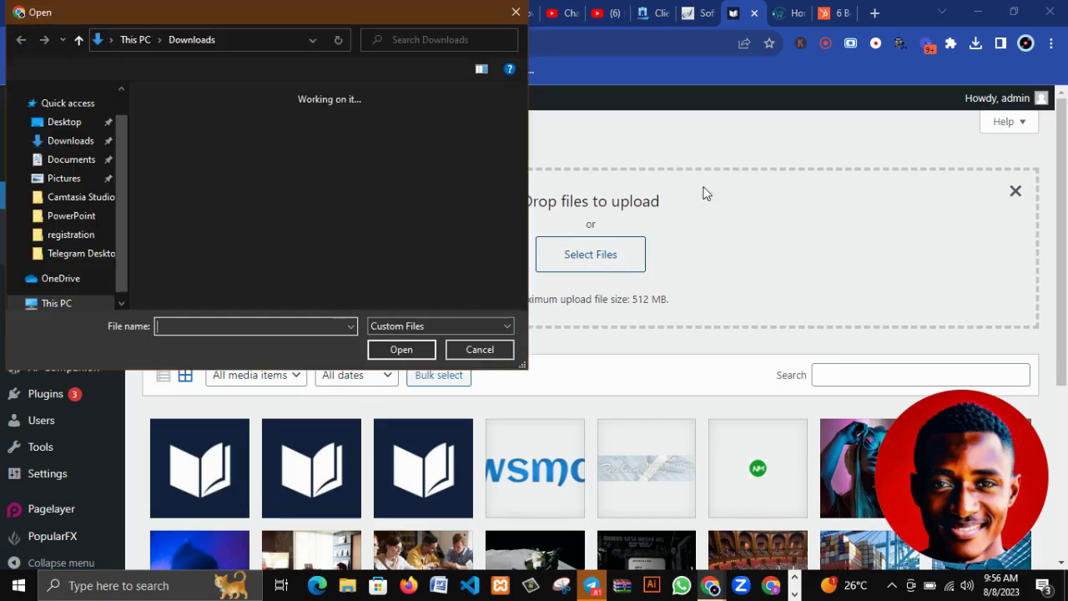
click(513, 13)
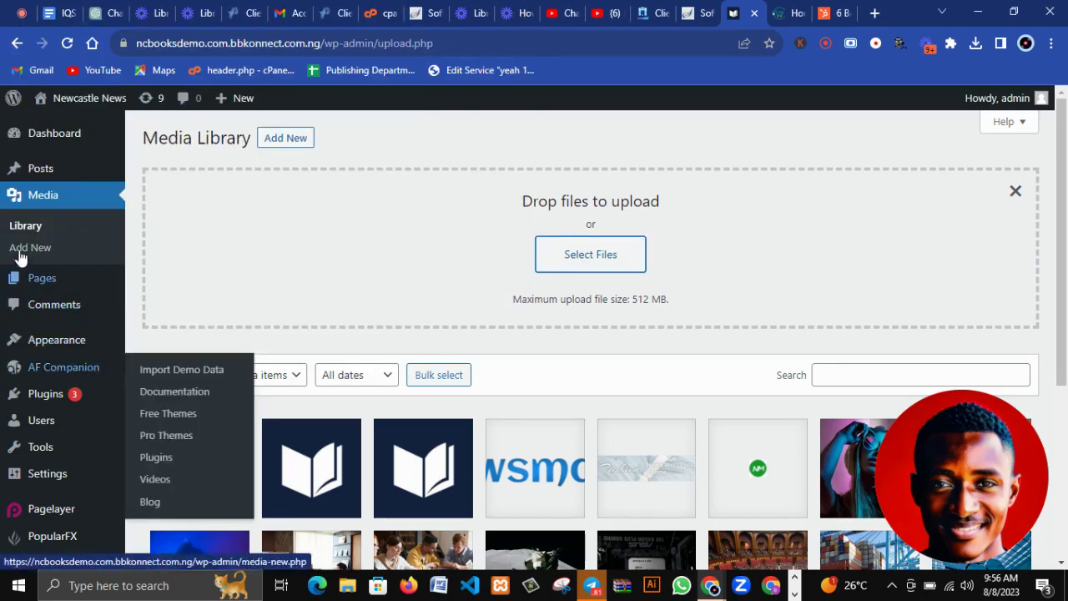
Open the Pages list of six published pages
mouse_move(55, 285)
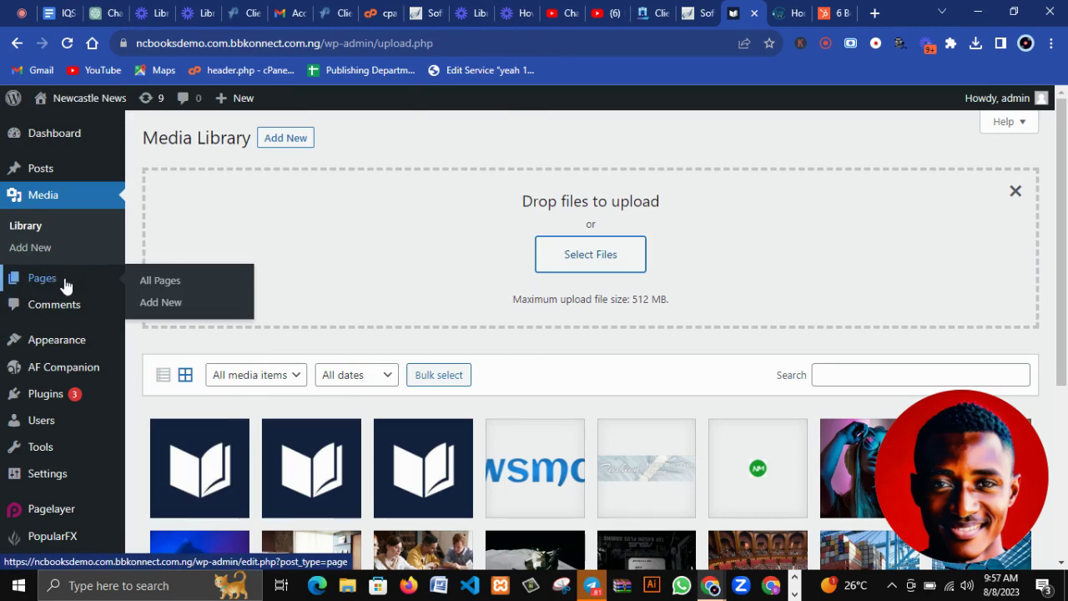
click(67, 286)
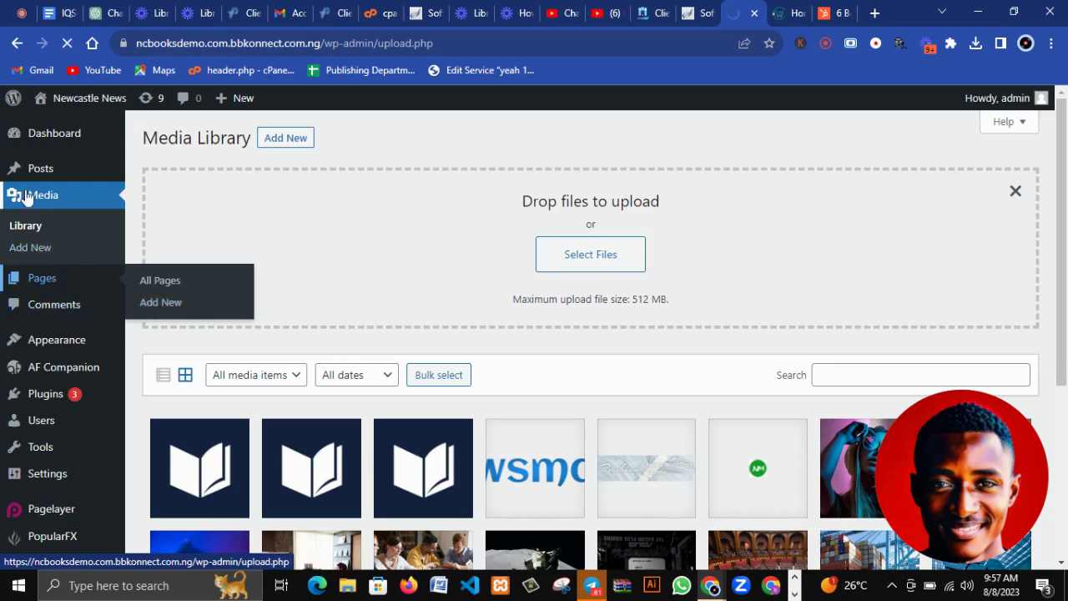
mouse_move(41, 170)
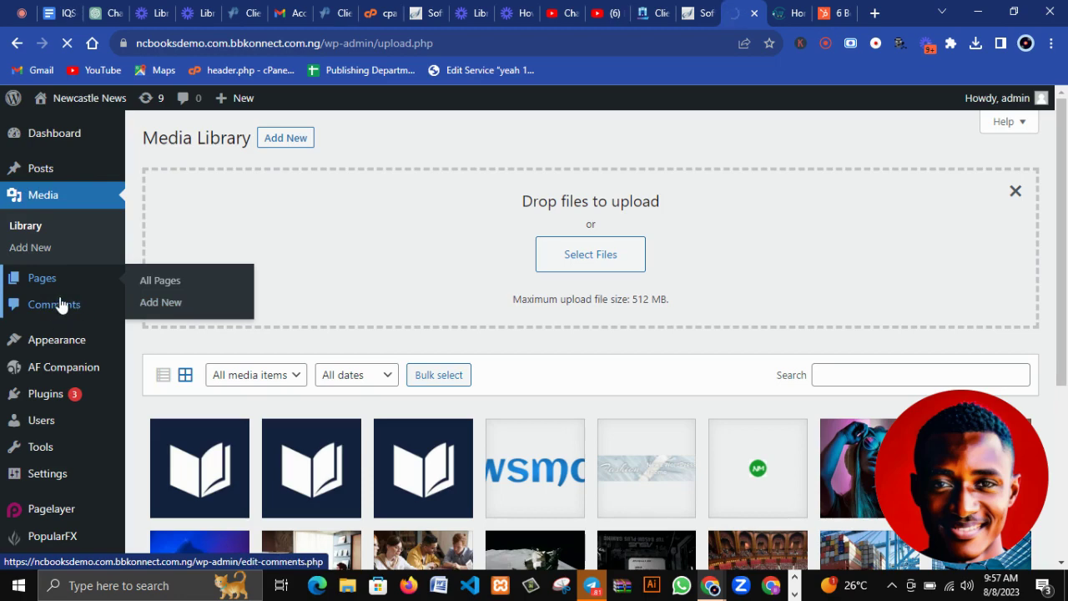
mouse_move(49, 342)
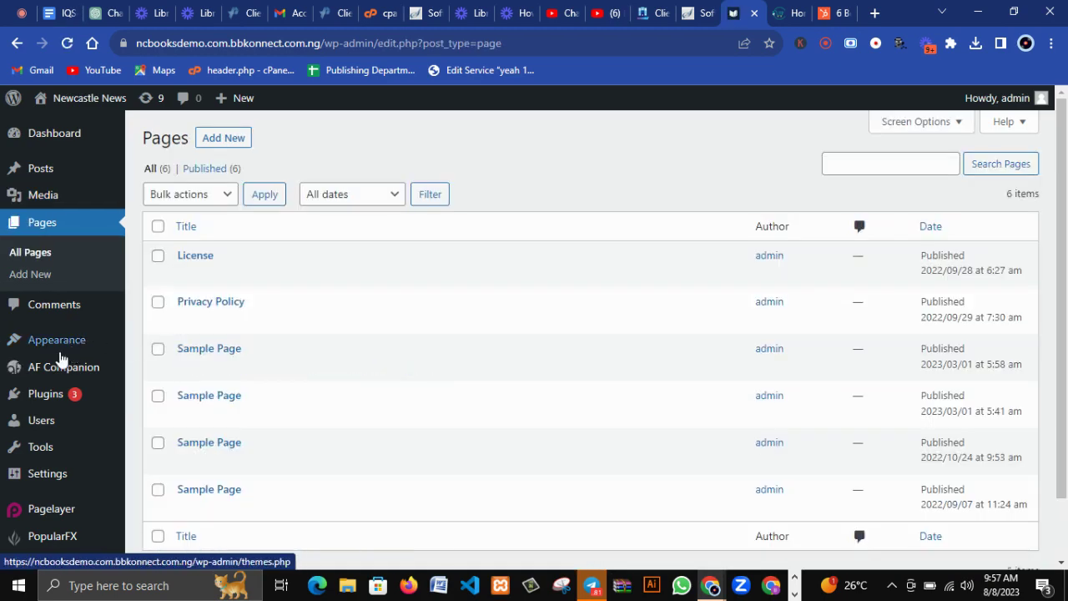
Review the six pages by admin, including License, Privacy Policy and four Sample Pages
mouse_move(52, 399)
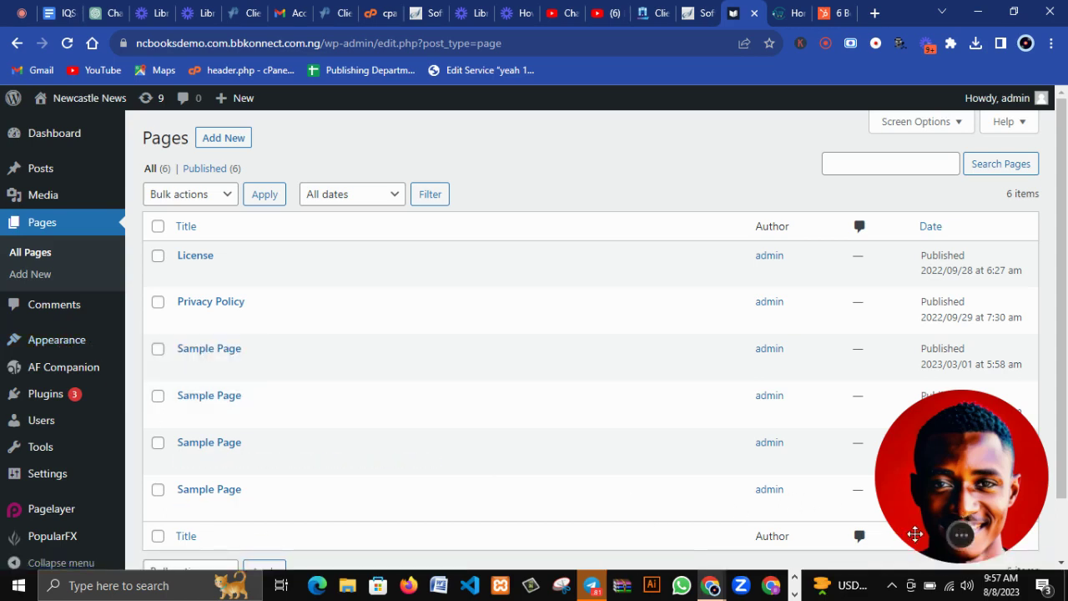
mouse_move(958, 540)
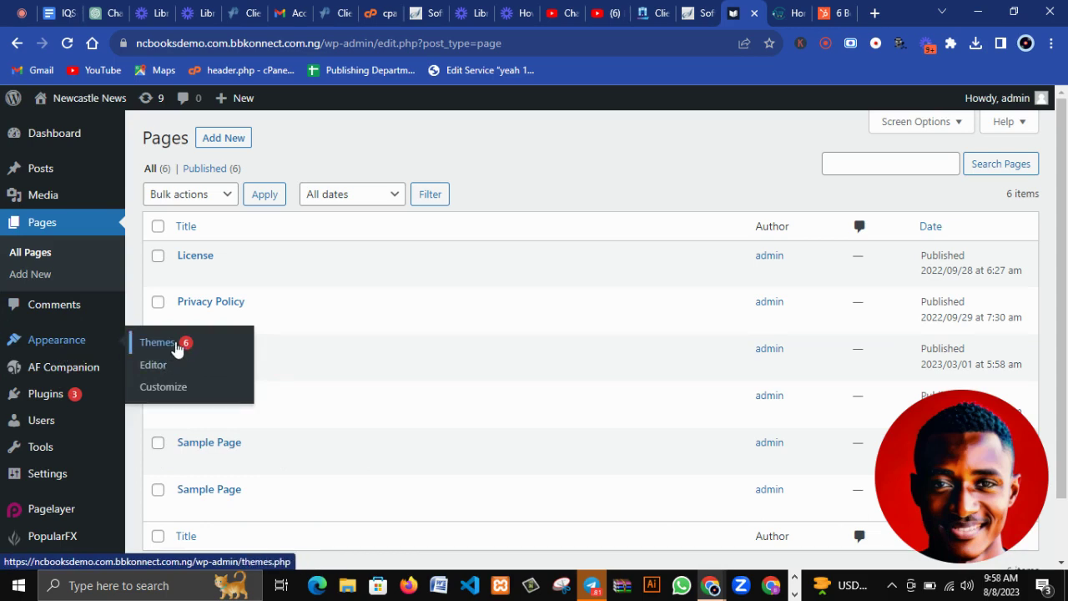
Open Appearance > Themes and scroll through the installed themes grid
click(176, 347)
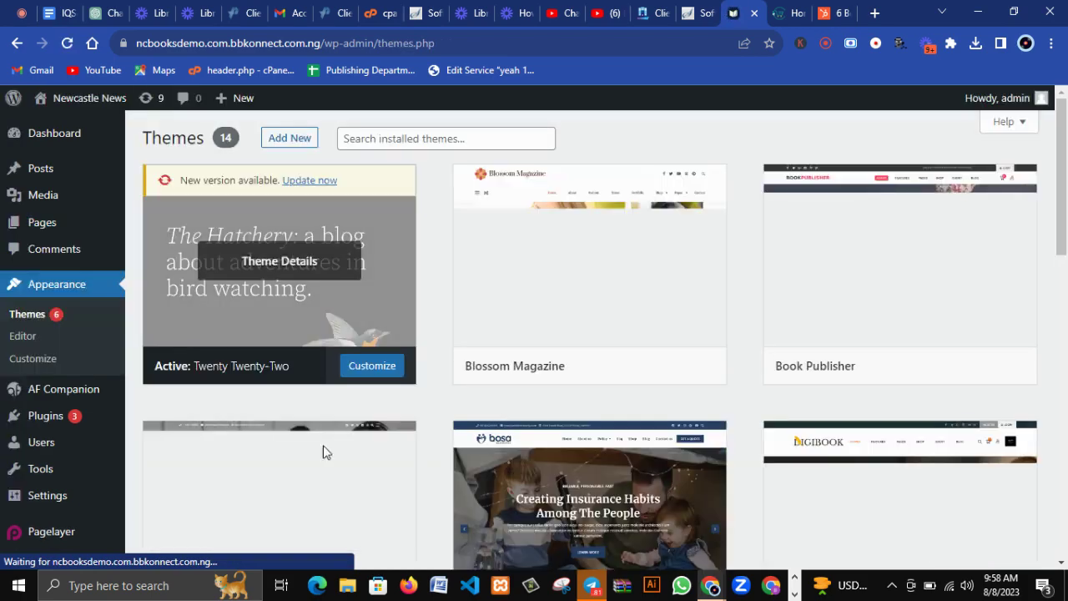
scroll(399, 414, down, 1)
scroll(399, 417, down, 5)
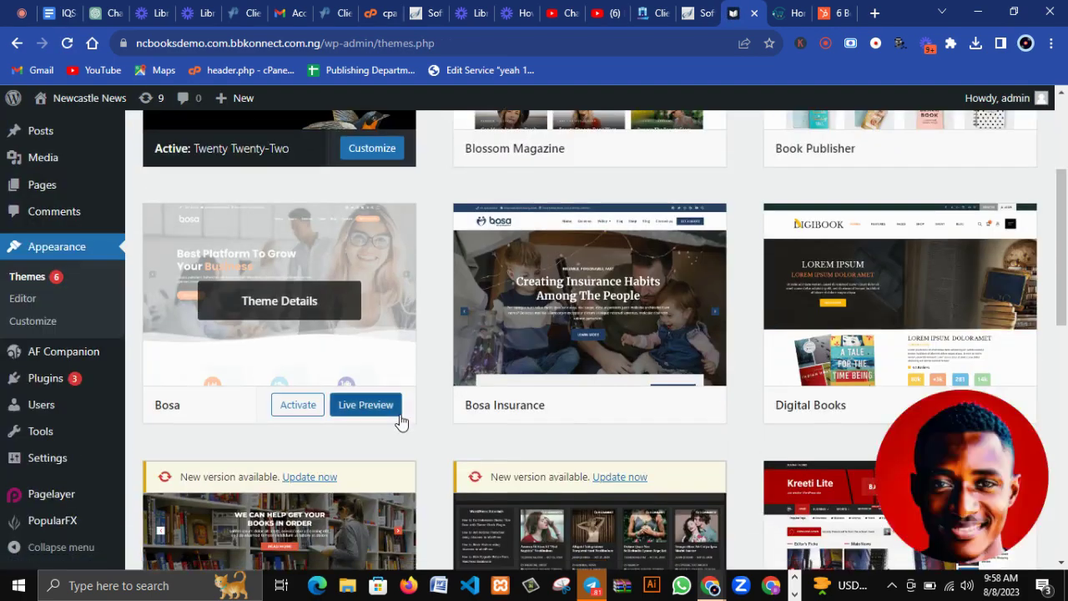
scroll(400, 422, down, 3)
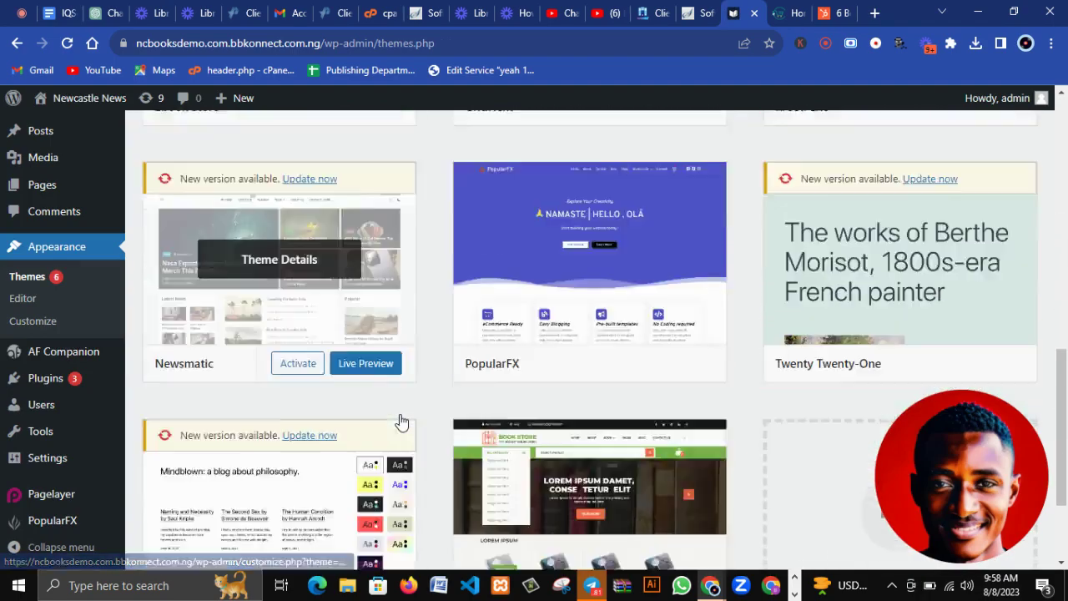
scroll(400, 421, up, 3)
scroll(400, 422, up, 7)
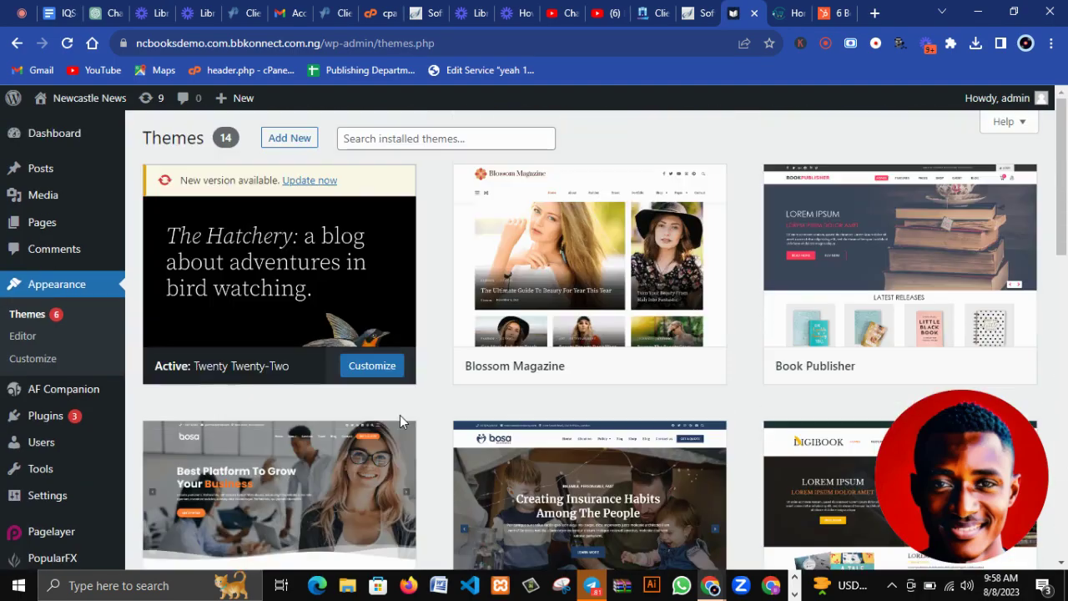
Browse the Popular themes on the Add Themes page, where Twenty Twenty-Two is activated
click(291, 139)
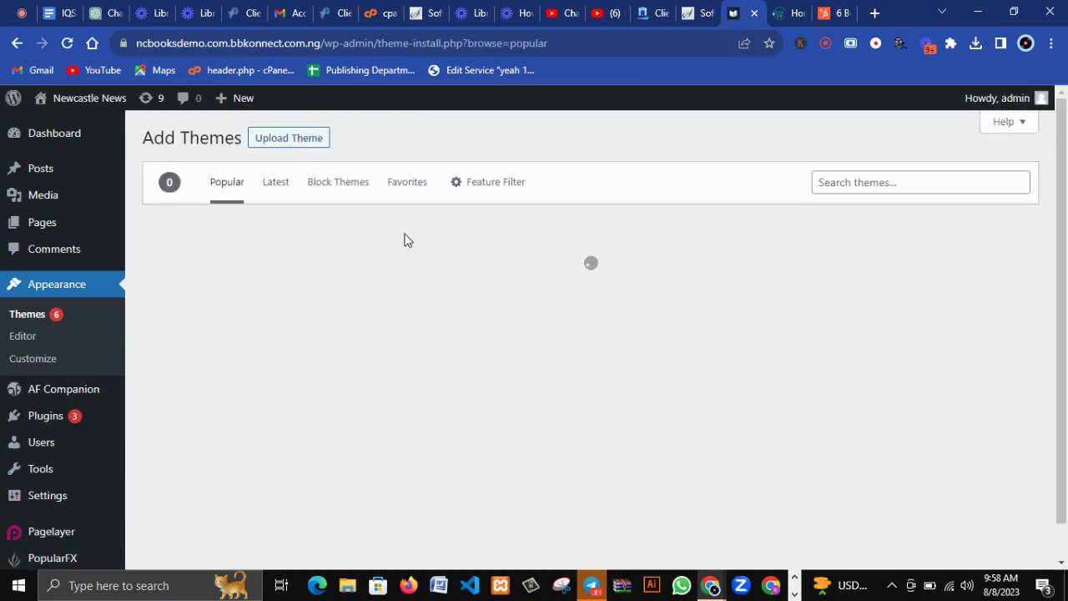
mouse_move(627, 289)
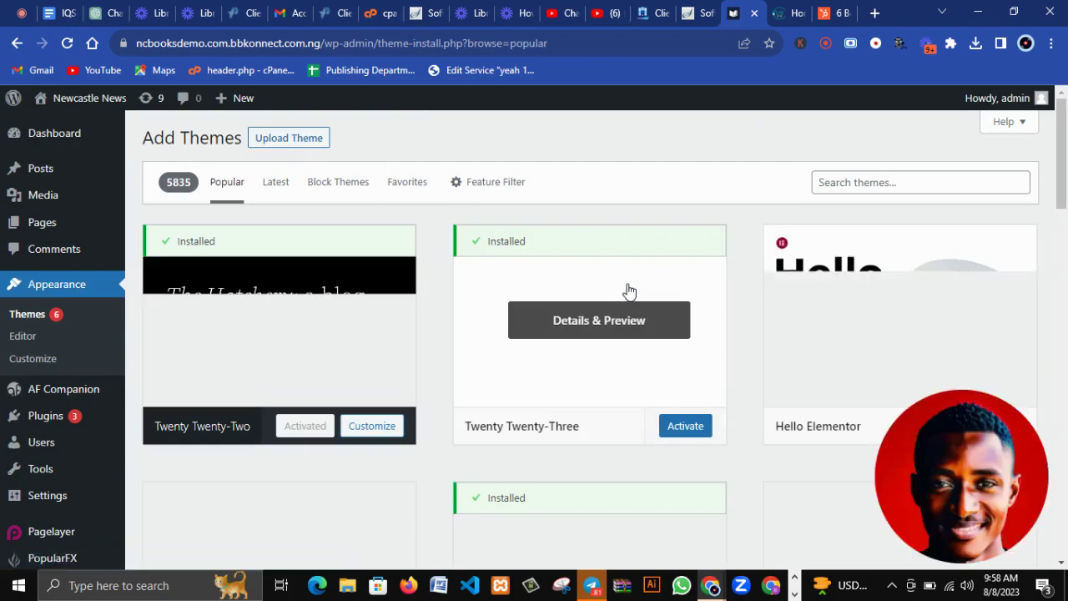
scroll(629, 290, down, 2)
scroll(629, 290, down, 10)
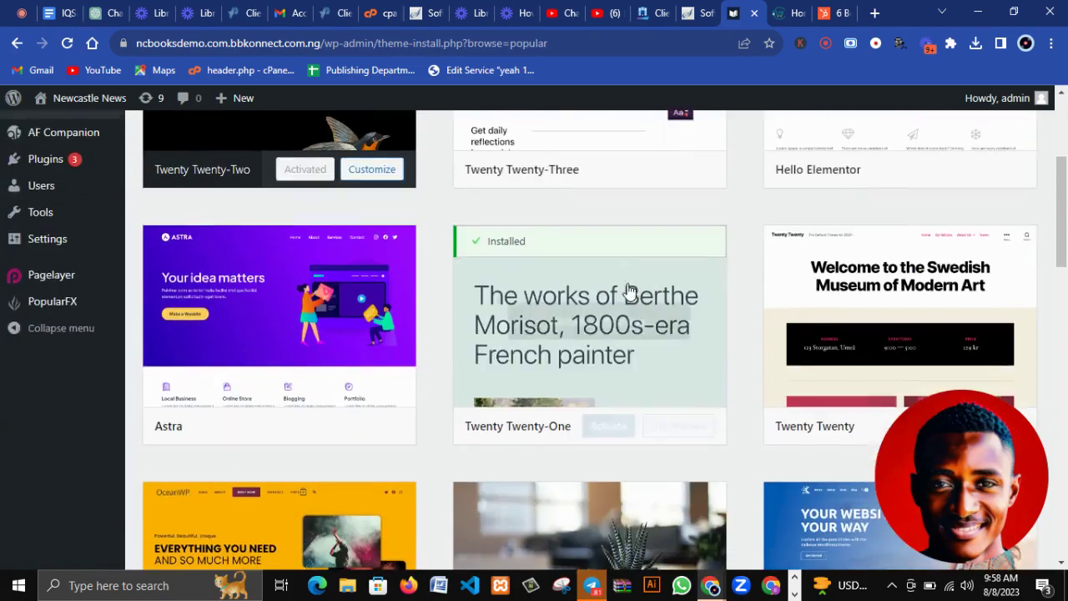
scroll(629, 290, down, 15)
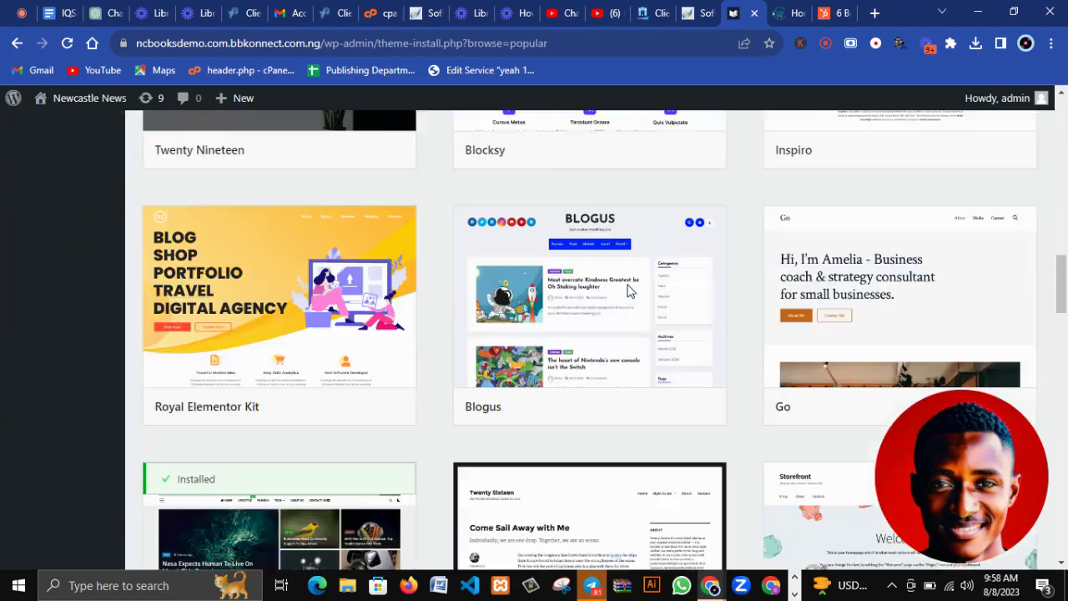
scroll(630, 291, down, 12)
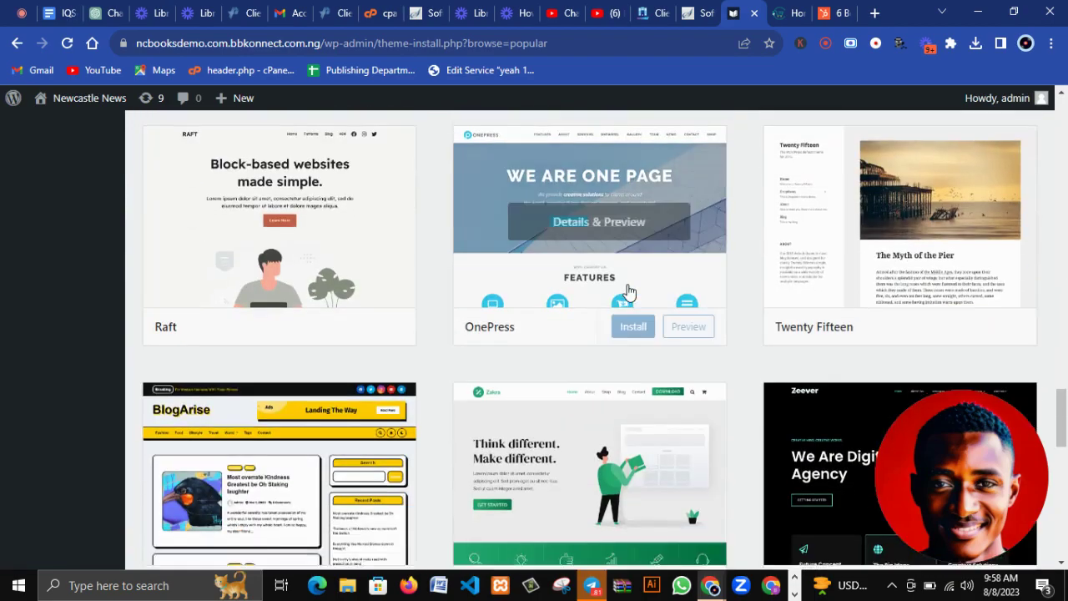
scroll(629, 290, down, 6)
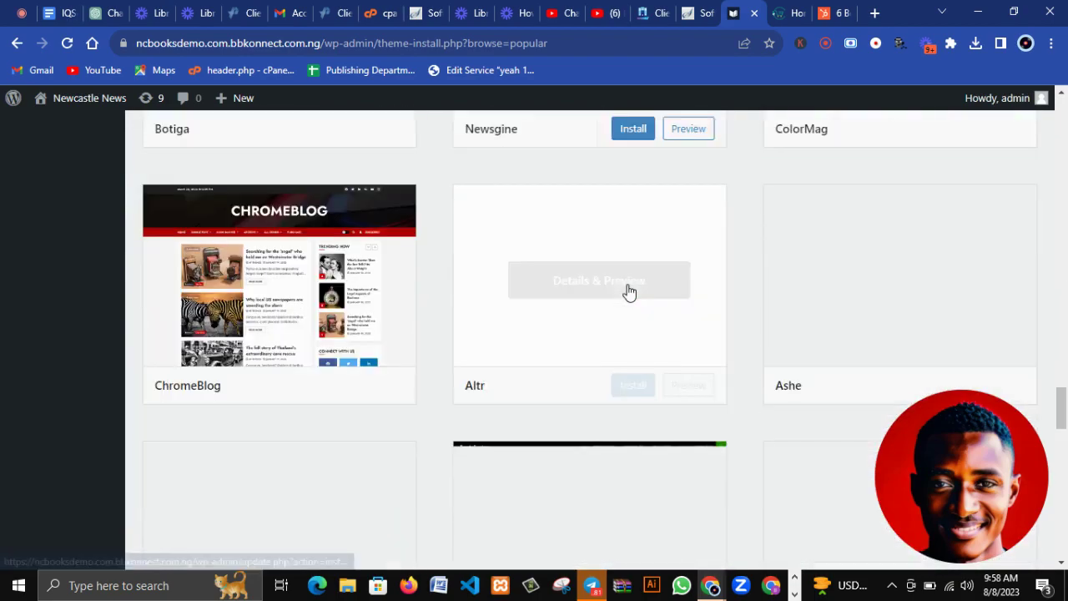
scroll(629, 292, up, 1)
scroll(629, 292, up, 20)
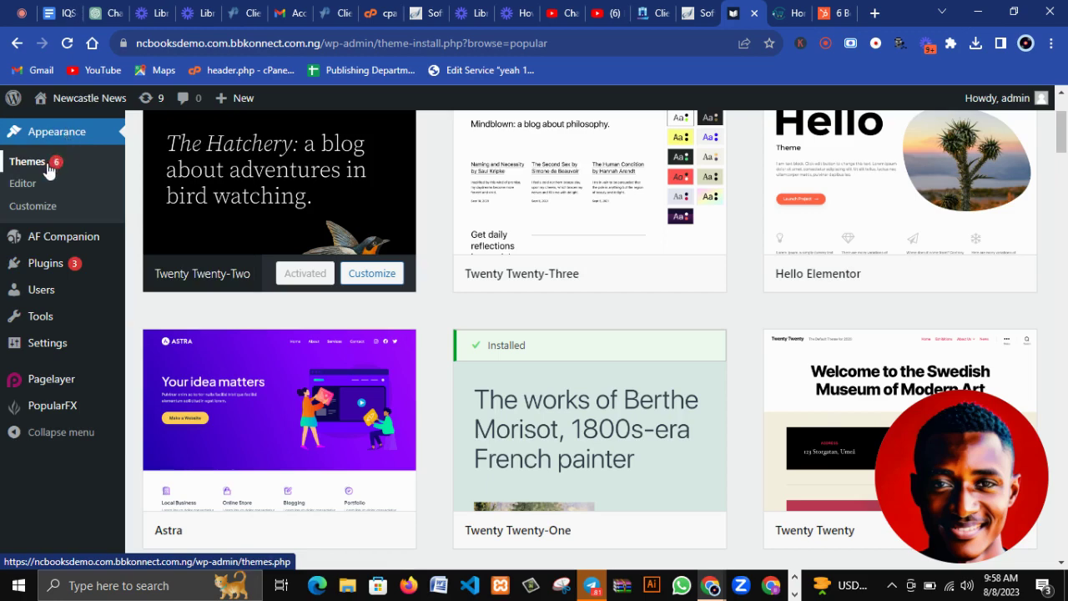
mouse_move(61, 271)
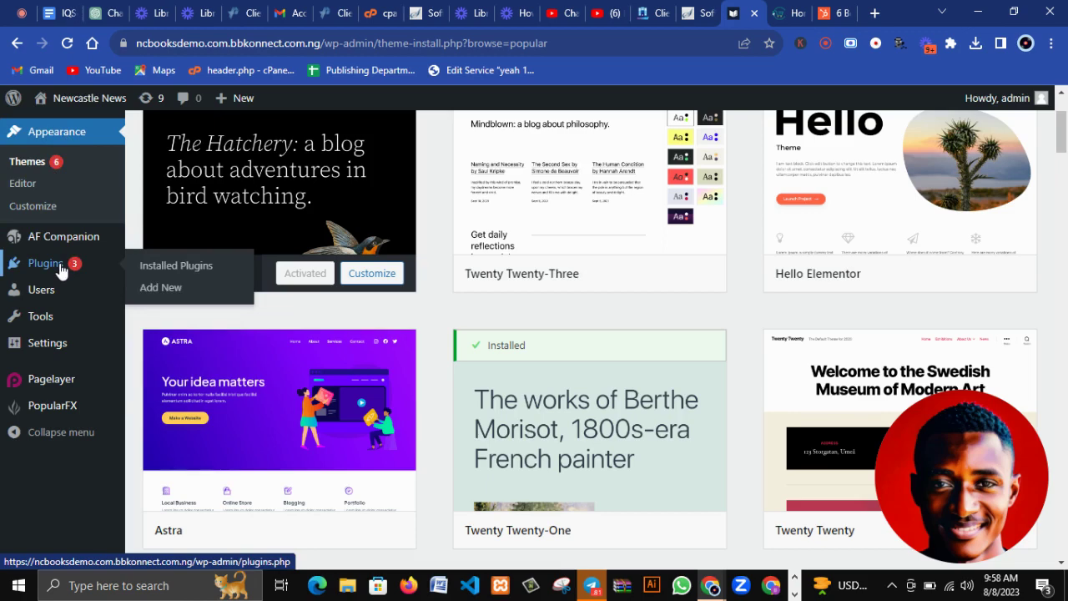
Go from the installed plugins list to Add Plugins and focus the Search plugins box
click(60, 271)
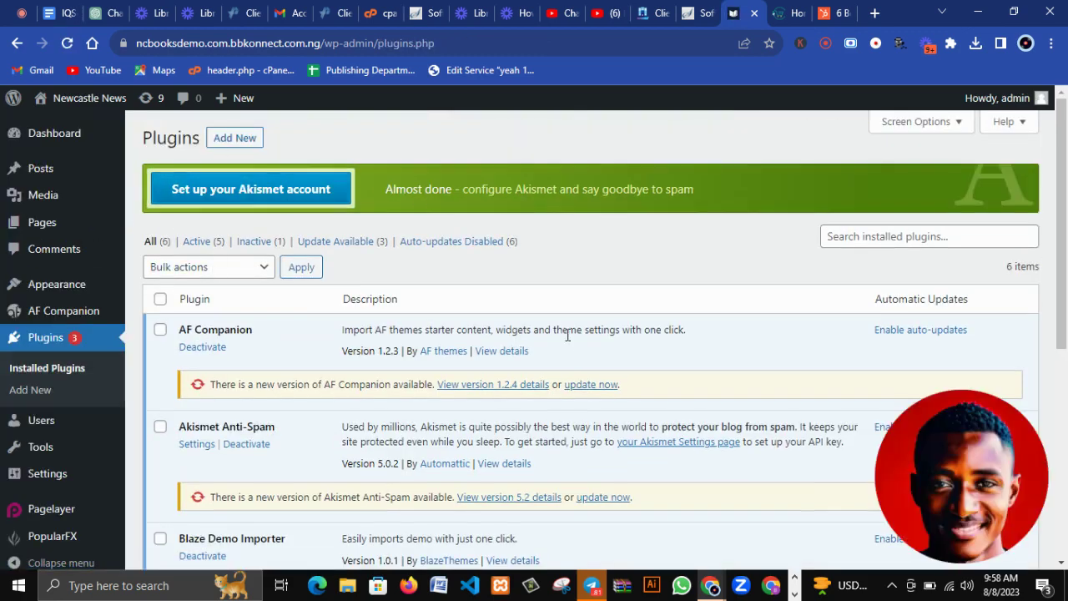
click(253, 143)
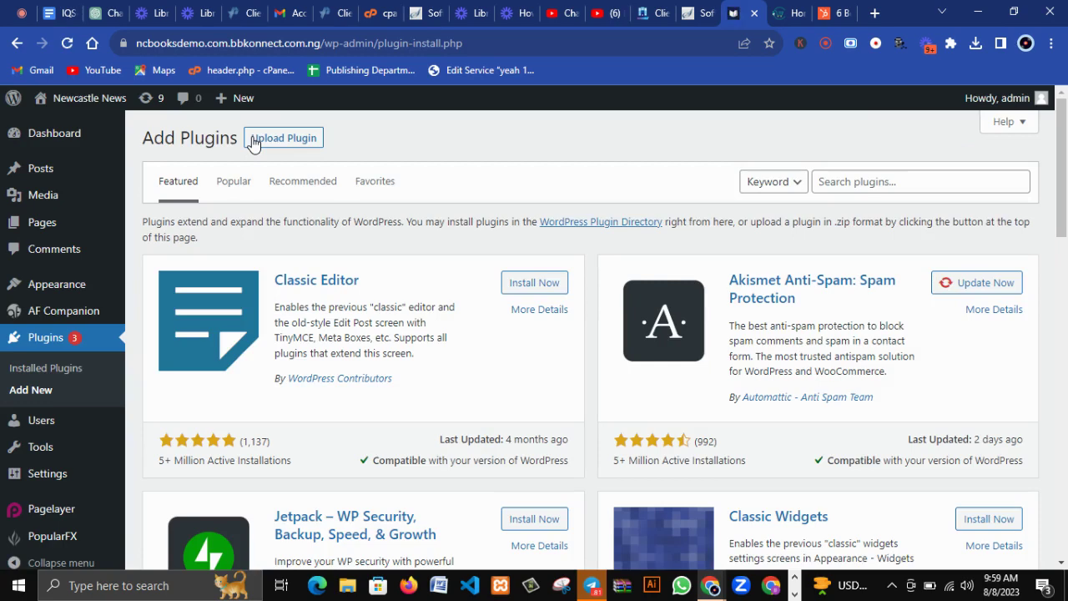
click(853, 181)
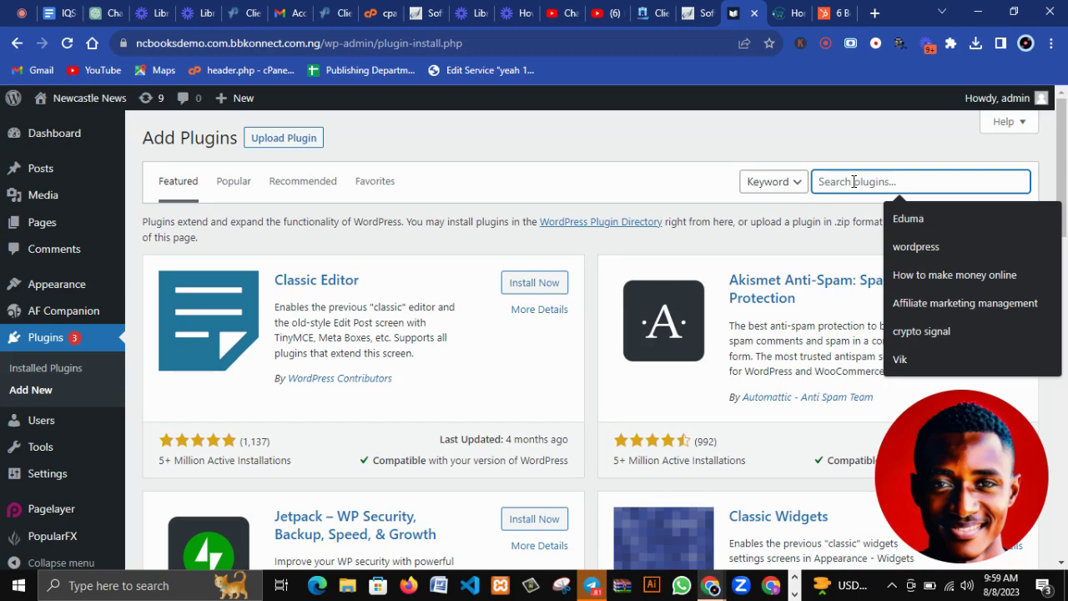
Search the plugin directory for 'whatsapp', browse the results, then clear the search term
text(whats)
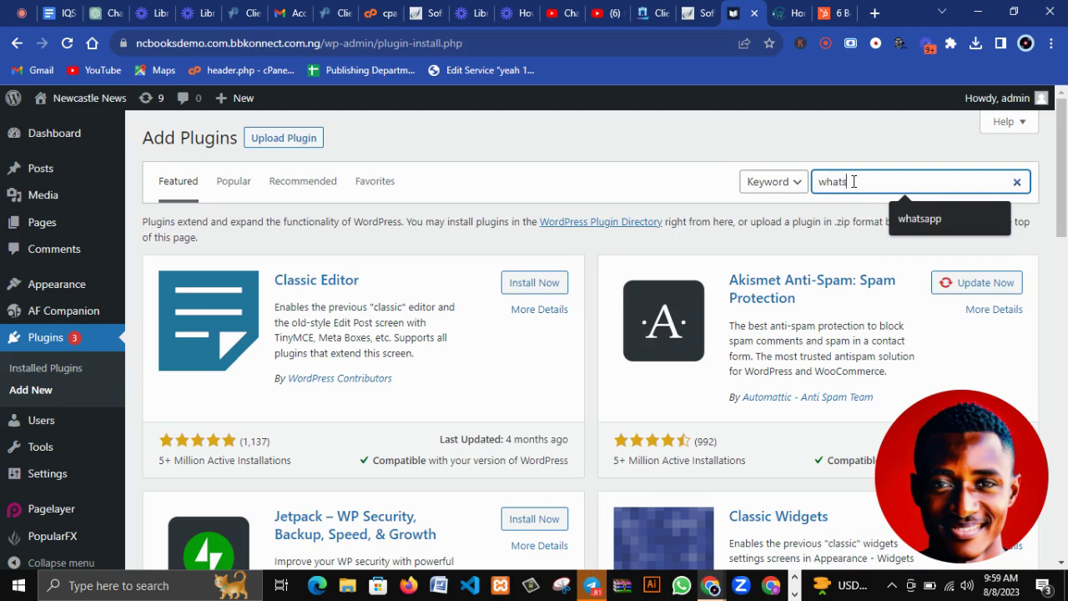
text(app)
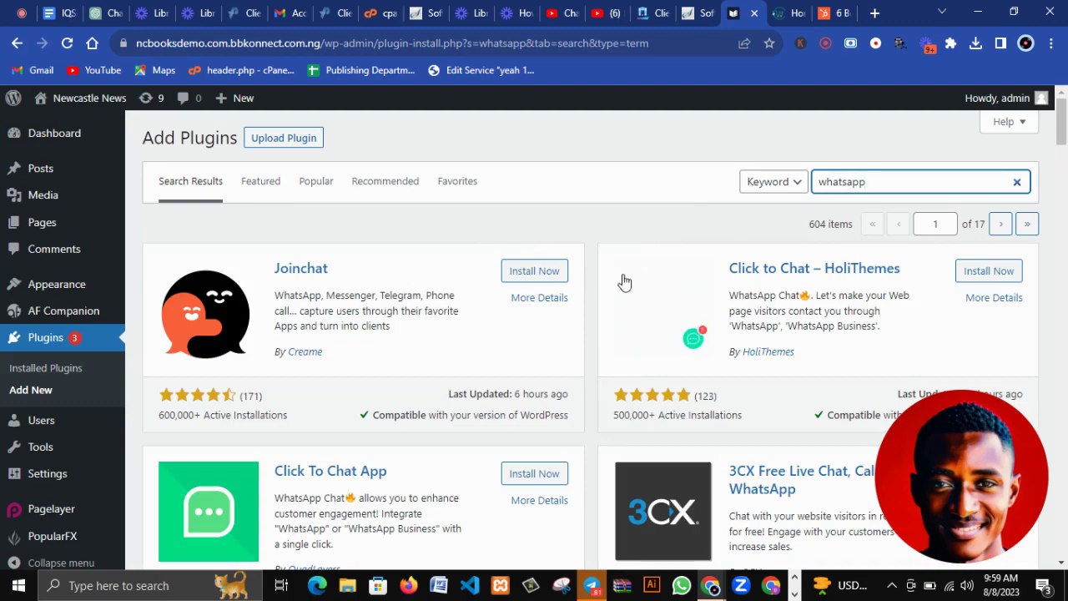
scroll(658, 309, down, 2)
scroll(657, 305, up, 1)
scroll(658, 310, down, 2)
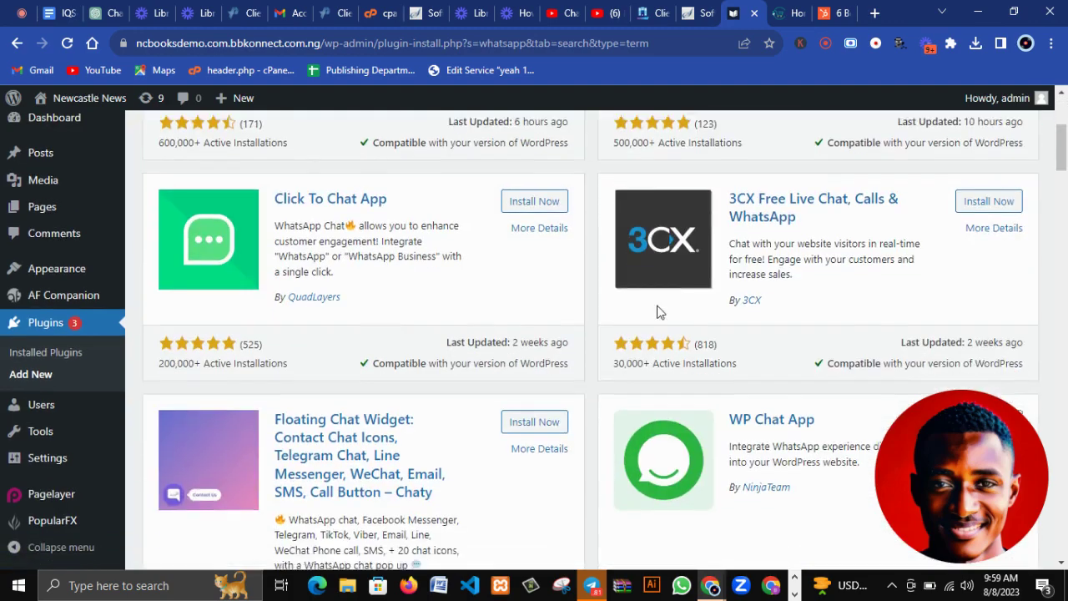
scroll(656, 306, up, 3)
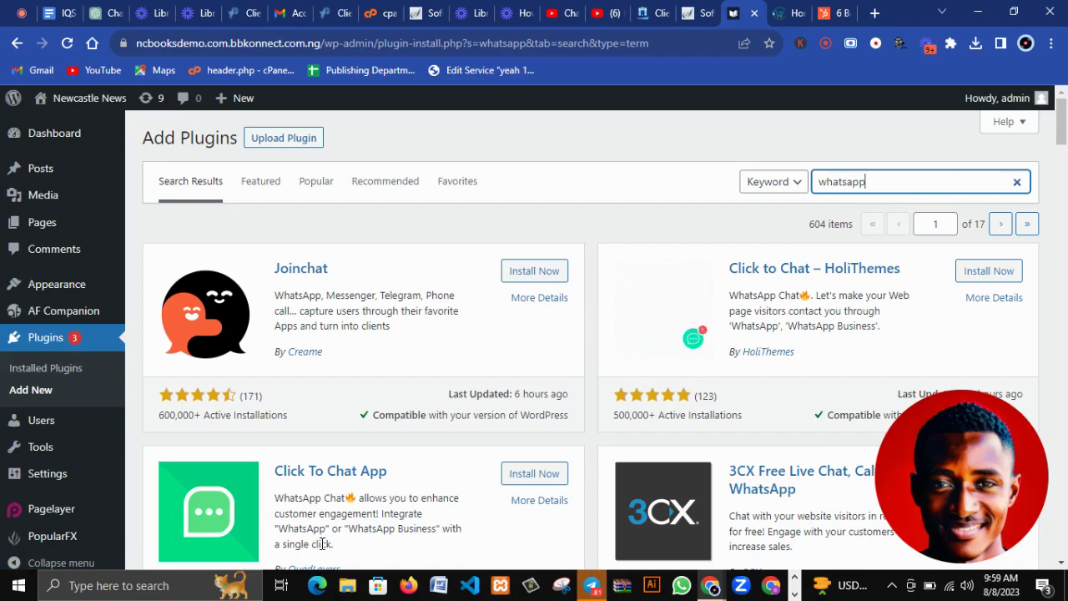
scroll(400, 374, down, 7)
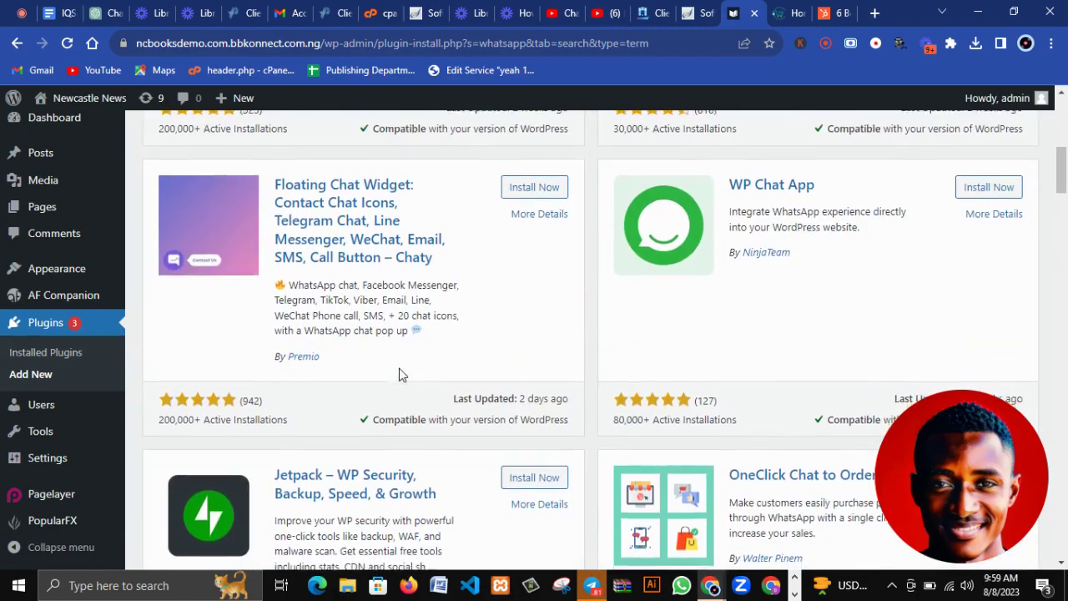
scroll(399, 375, down, 3)
scroll(400, 375, up, 4)
scroll(400, 374, up, 5)
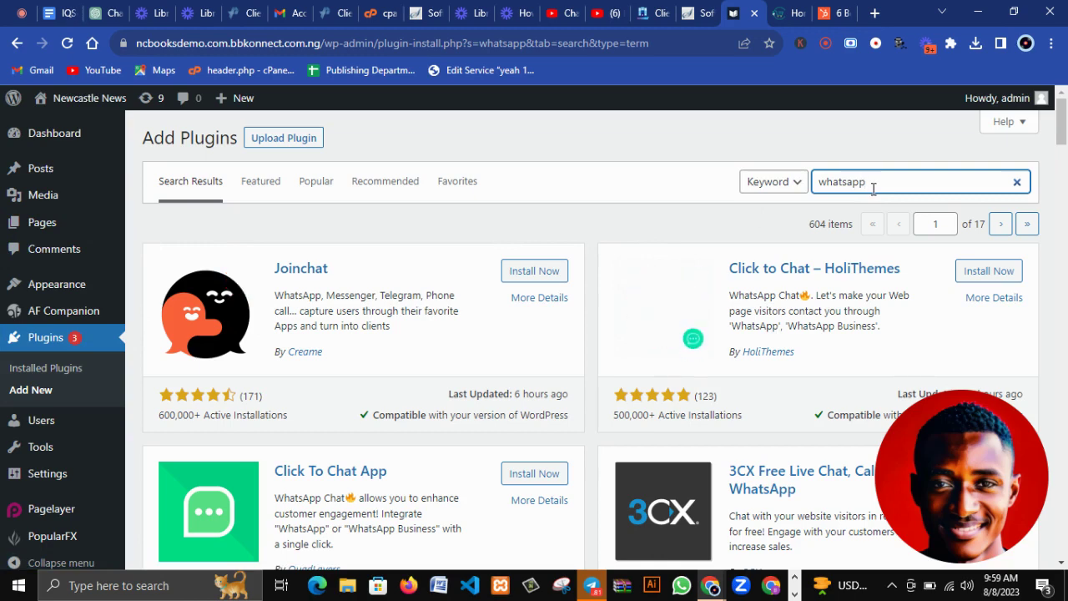
key(BackSpace)
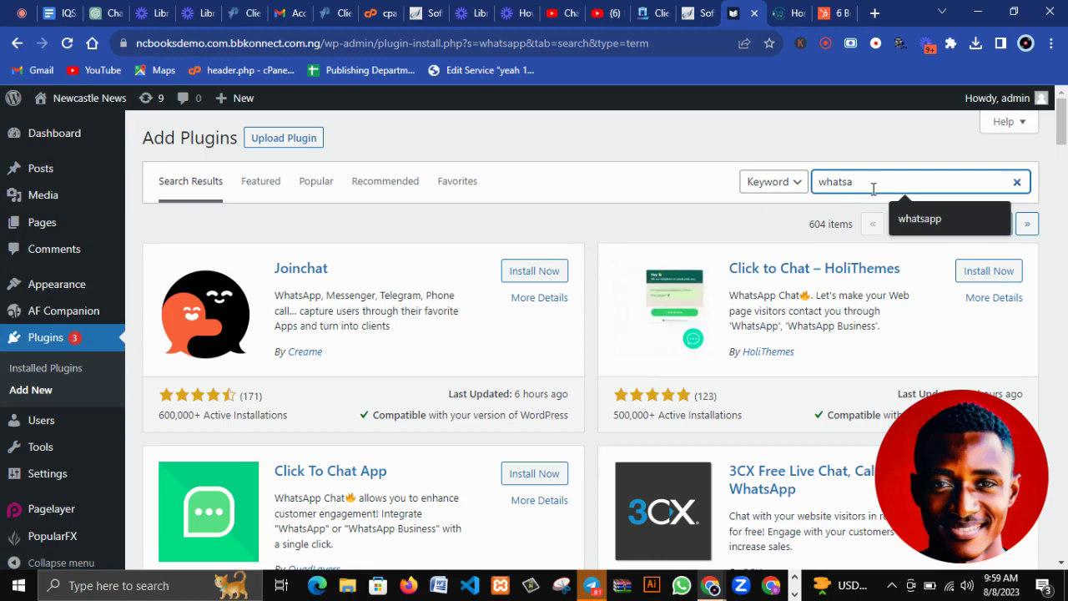
key(BackSpace)
key(BackSpace)
key(BackSpace)
key(BackSpace)
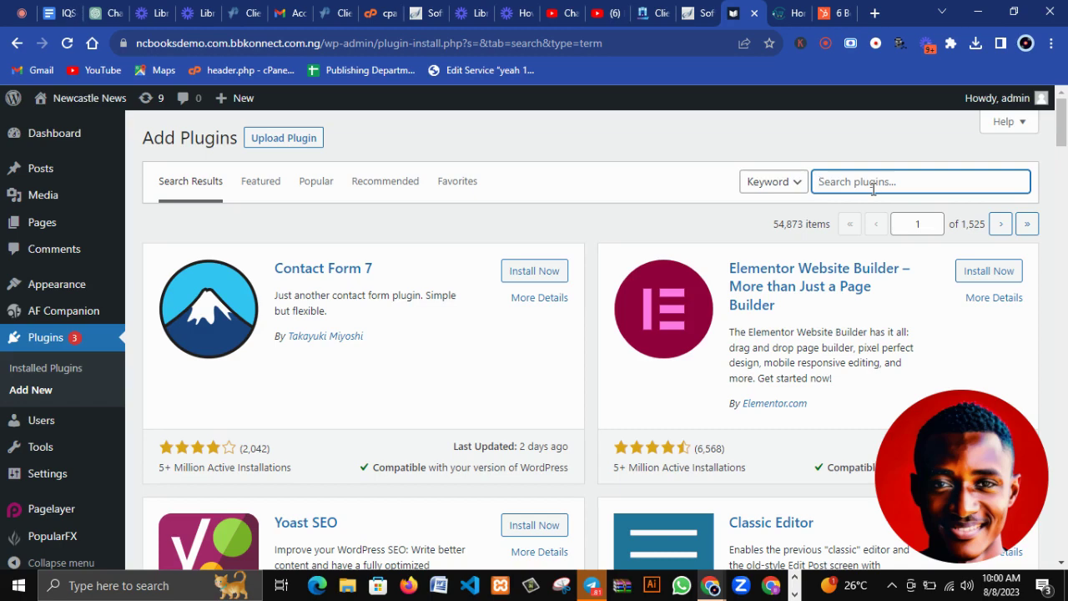
Search plugins for 'paystack' and scroll the 46 results, led by Paystack WooCommerce Payment Gateway
text(pay)
text(stack)
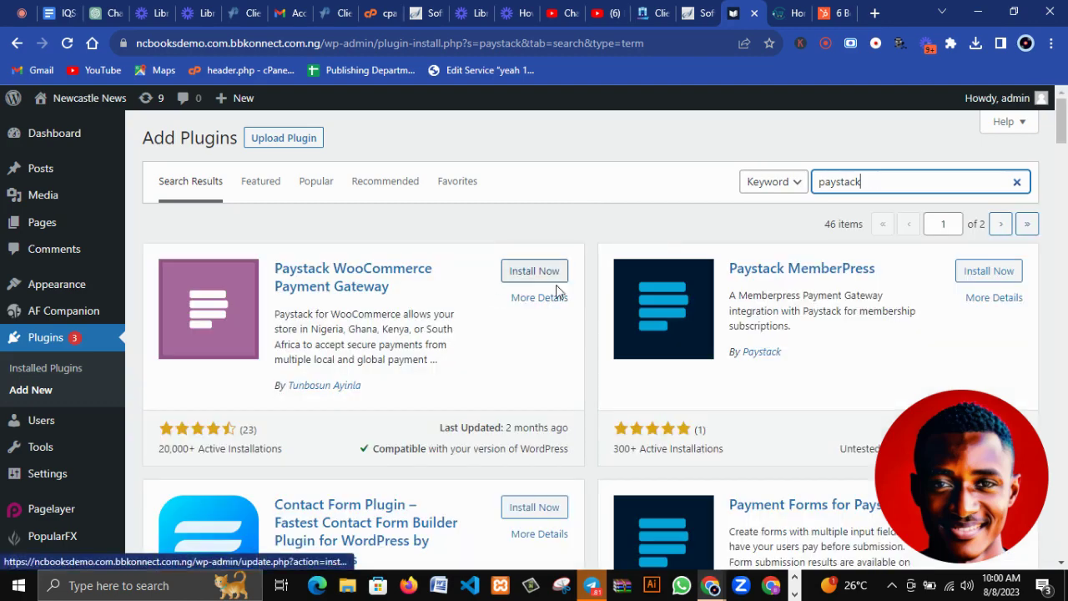
scroll(668, 255, down, 2)
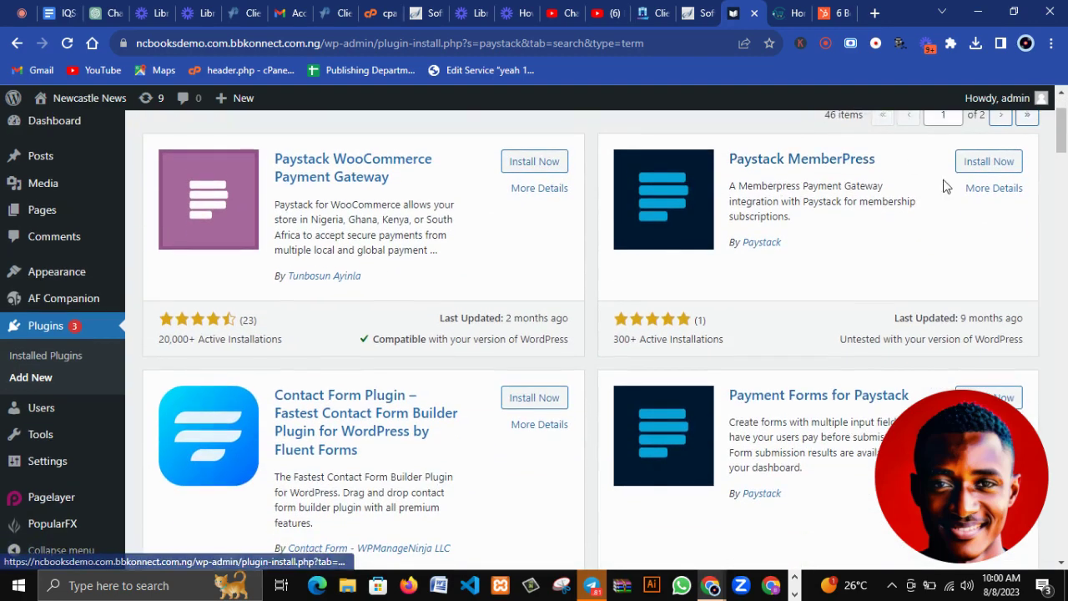
scroll(657, 316, up, 2)
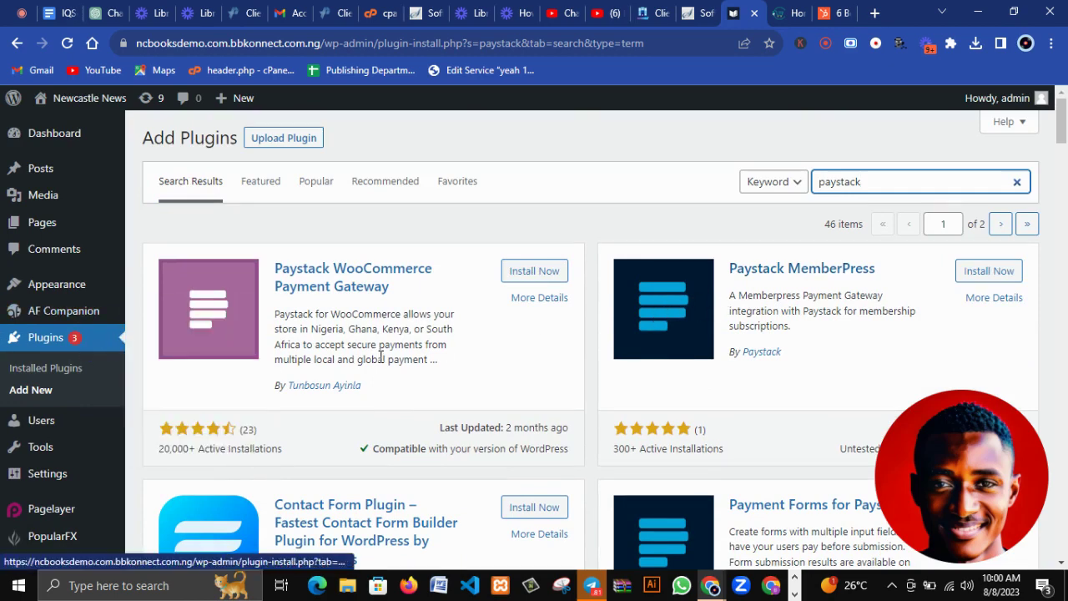
scroll(406, 378, down, 1)
scroll(406, 377, down, 1)
scroll(404, 377, down, 1)
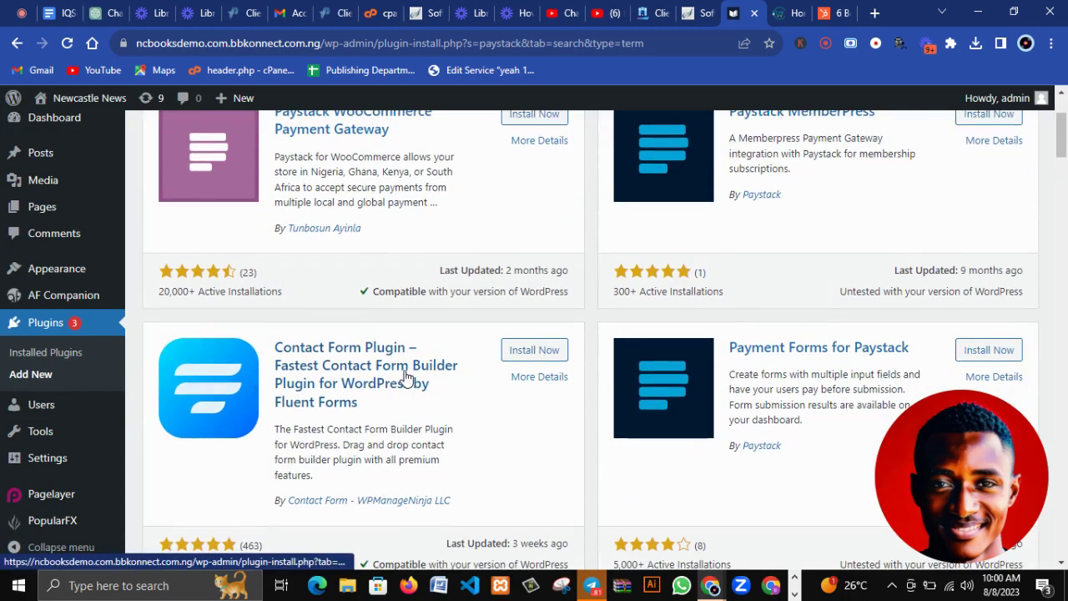
mouse_move(60, 417)
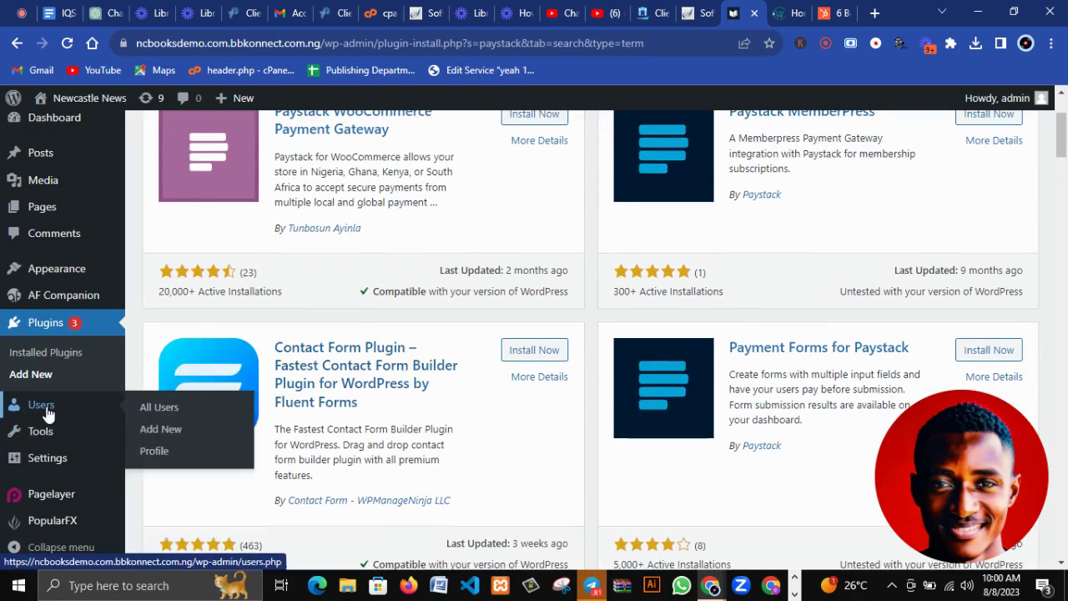
Open the Add New User form under Users and scroll through its fields
click(47, 411)
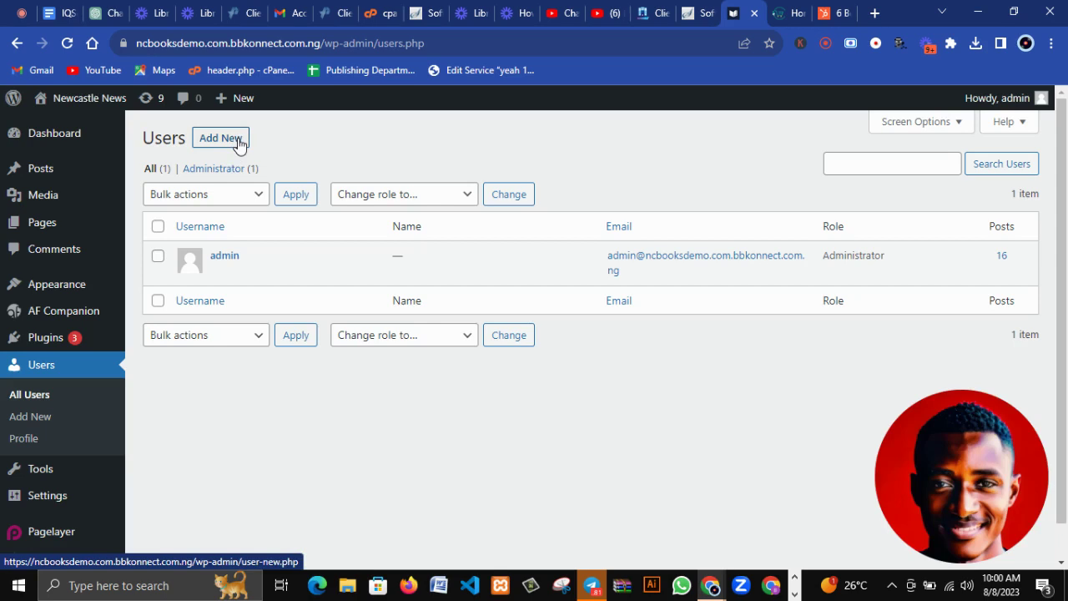
click(238, 143)
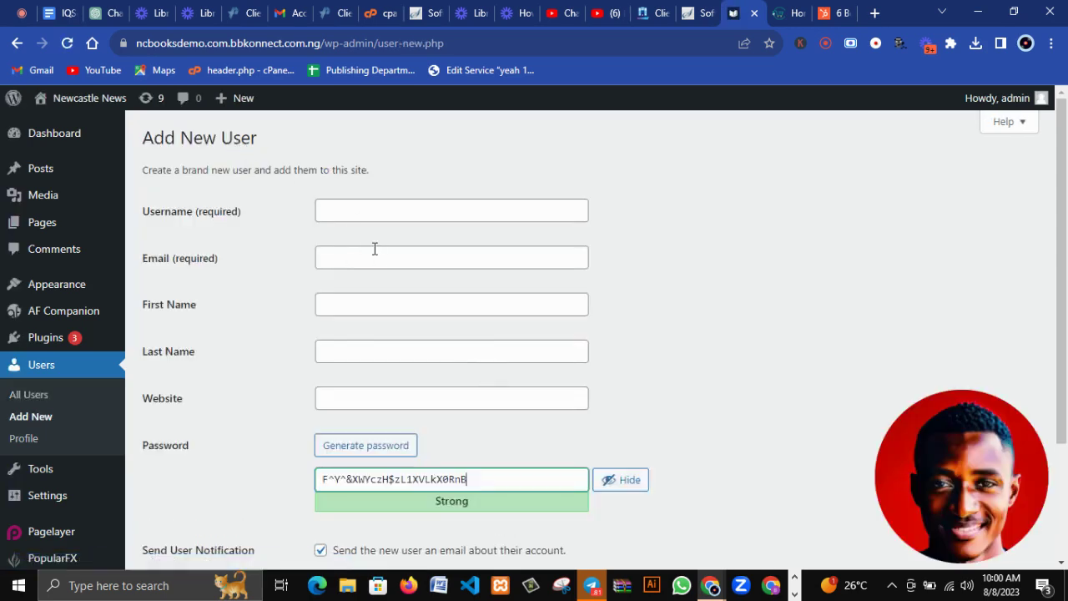
scroll(375, 247, down, 2)
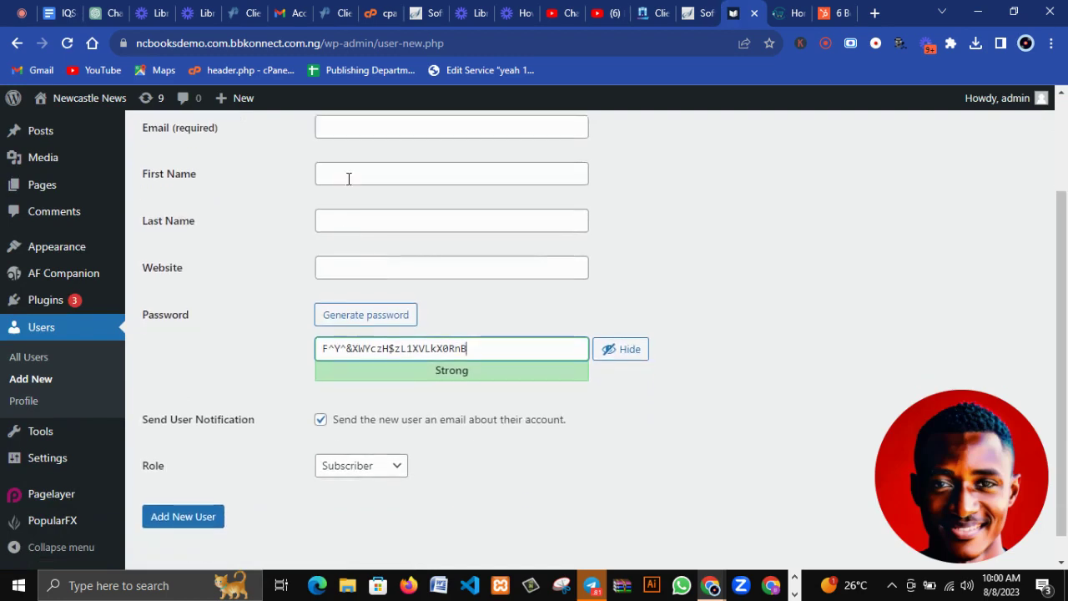
scroll(346, 180, up, 2)
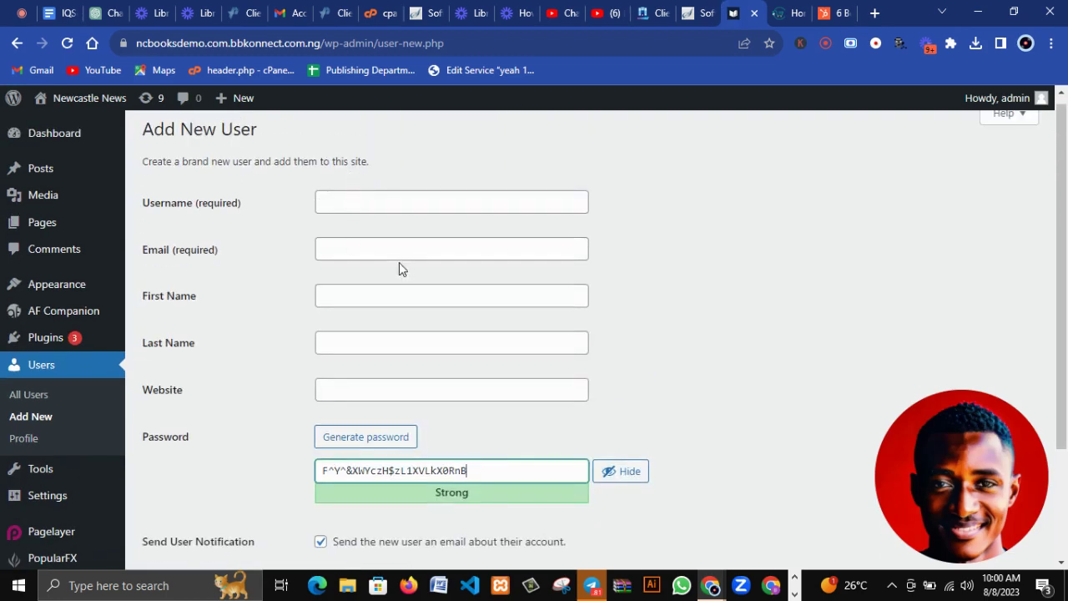
scroll(384, 280, down, 2)
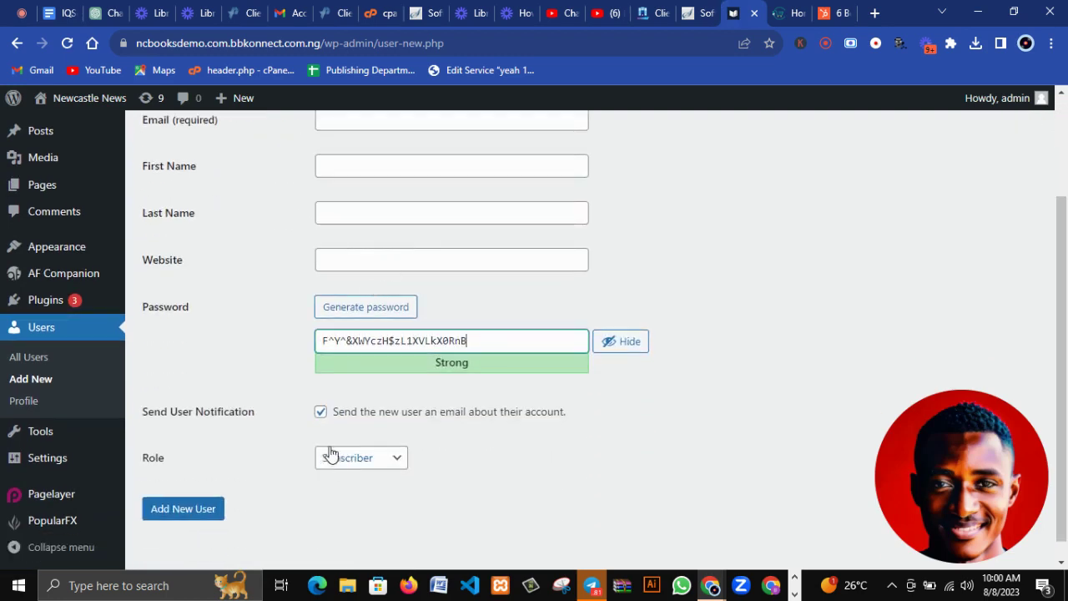
Expand the Role dropdown to view the roles a new user can have
click(359, 462)
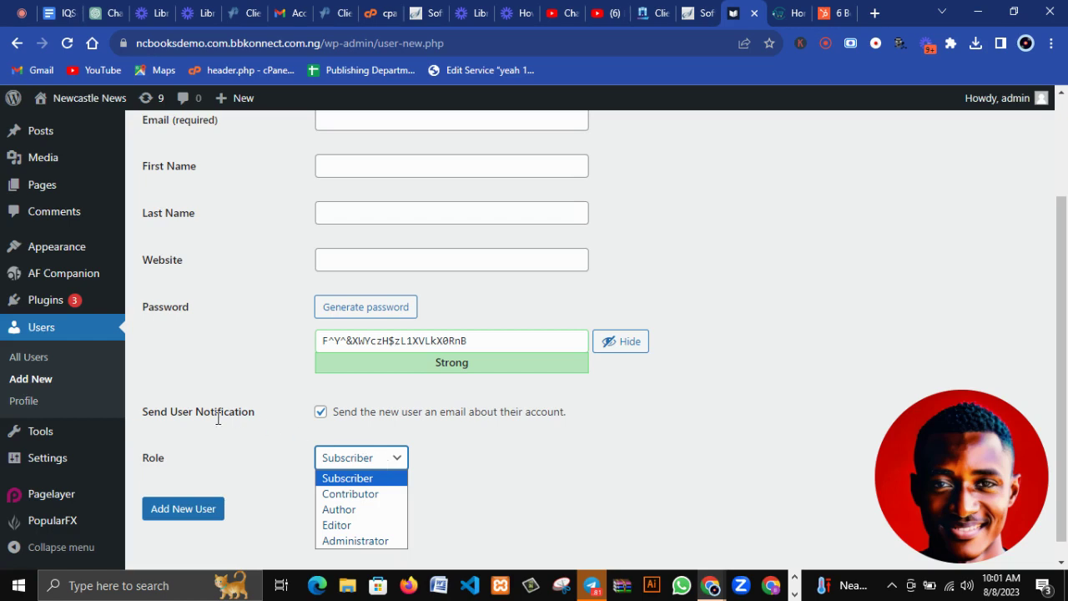
scroll(204, 419, down, 1)
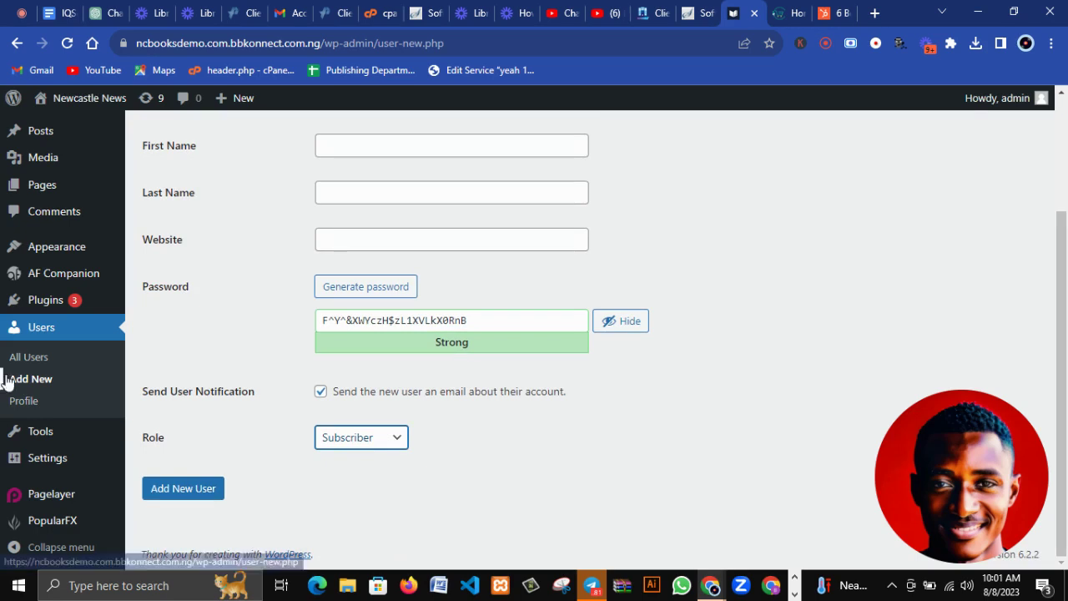
mouse_move(40, 431)
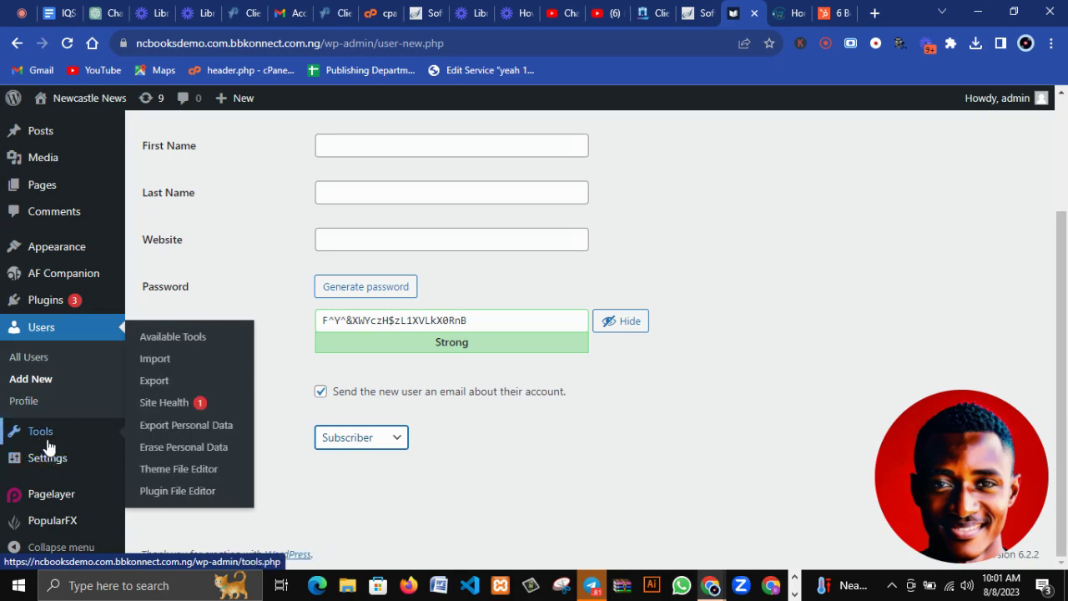
mouse_move(51, 469)
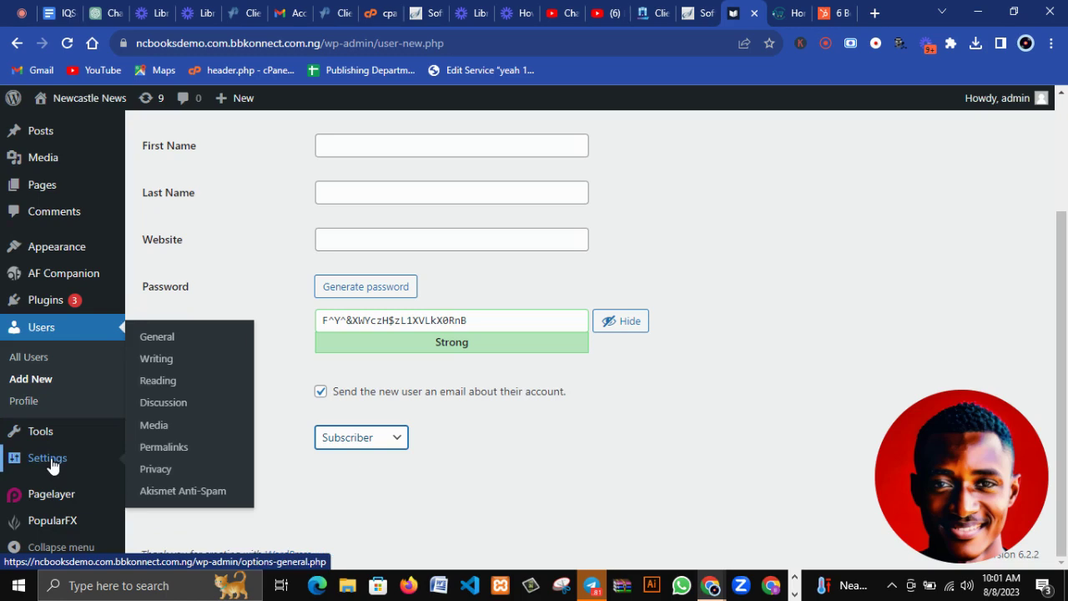
Open General Settings and review the Tagline, Timezone, Date Format and Time Format fields
click(169, 343)
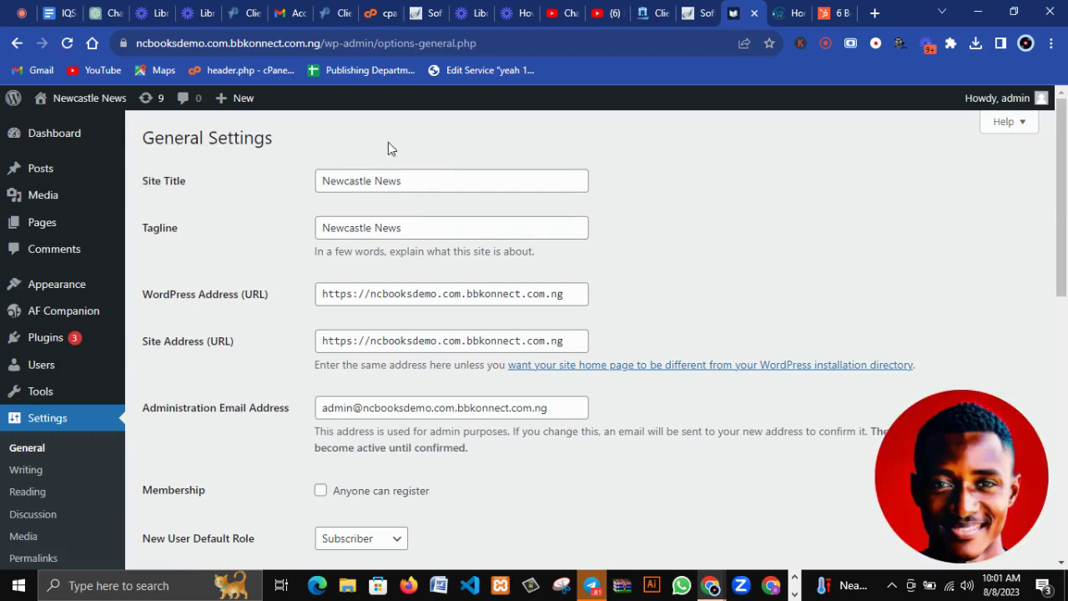
click(422, 224)
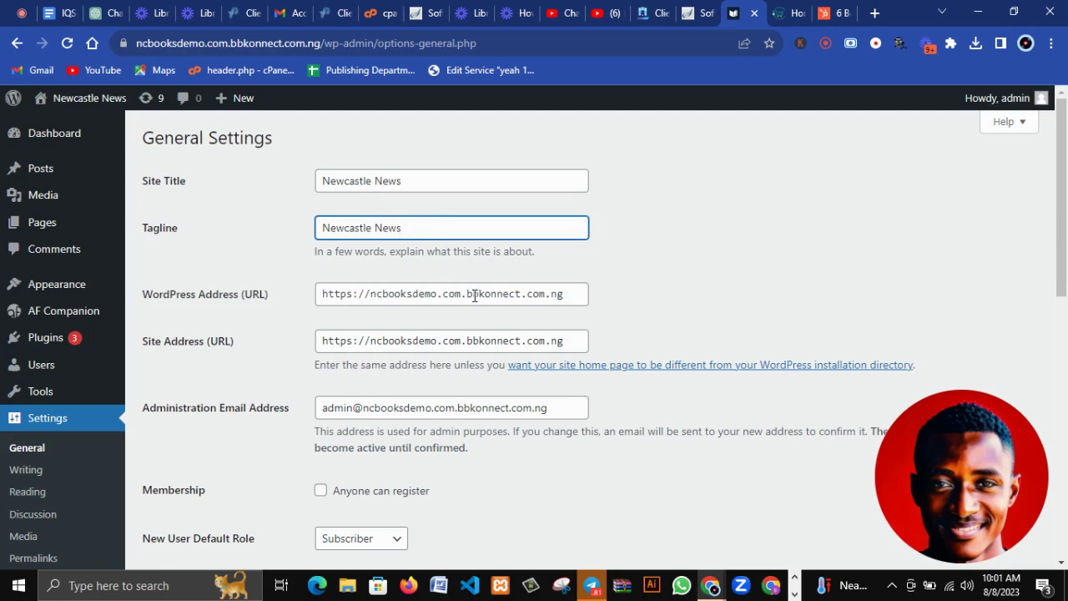
scroll(474, 295, down, 1)
scroll(396, 455, down, 5)
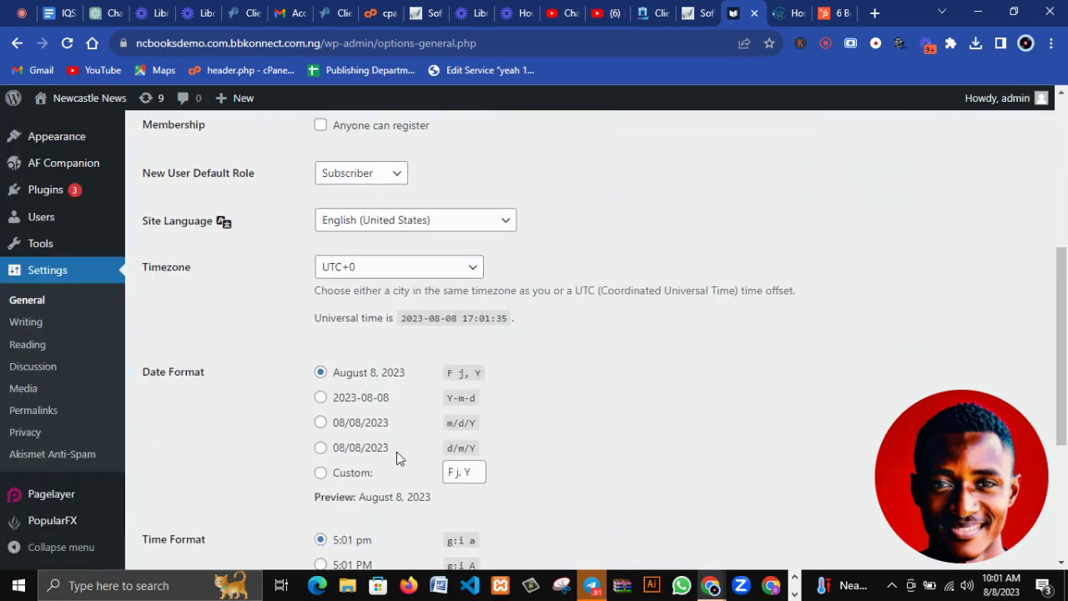
scroll(397, 458, down, 1)
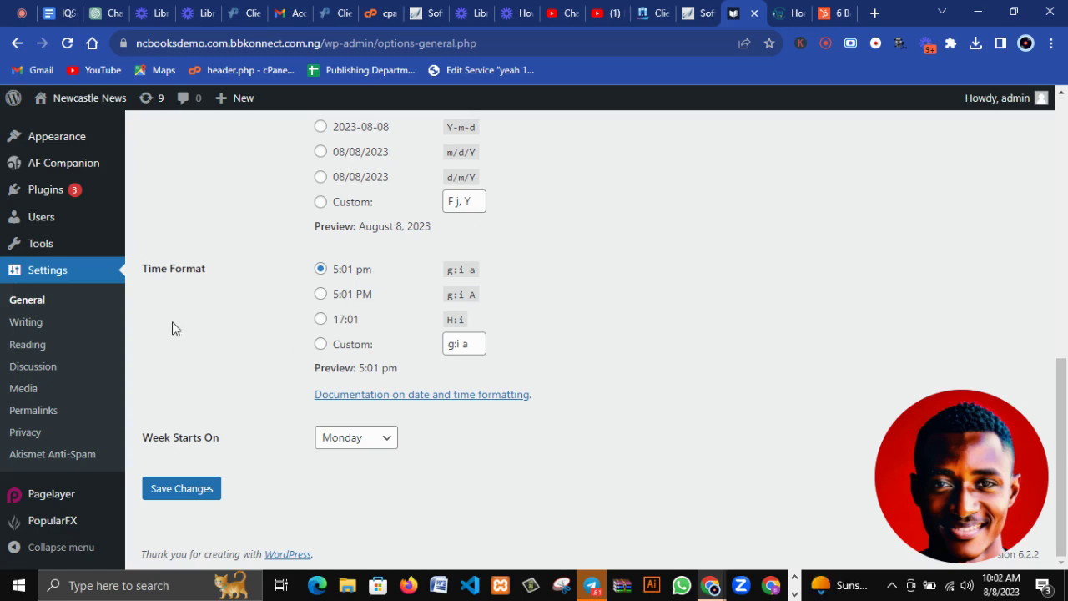
Open Permalink Settings and highlight the Post name, Numeric and Plain example links
click(33, 410)
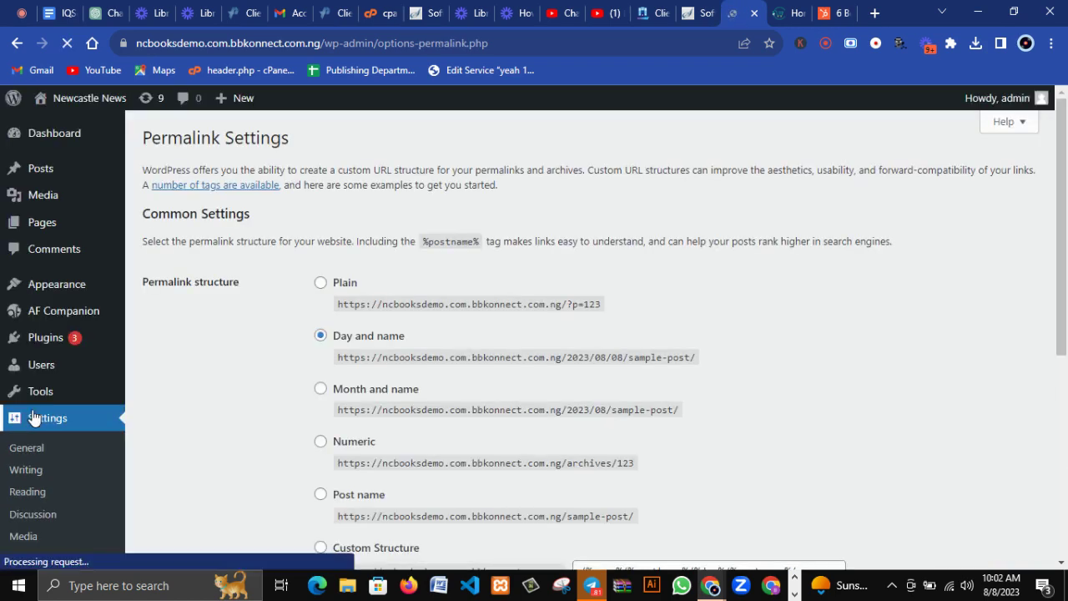
scroll(399, 323, down, 2)
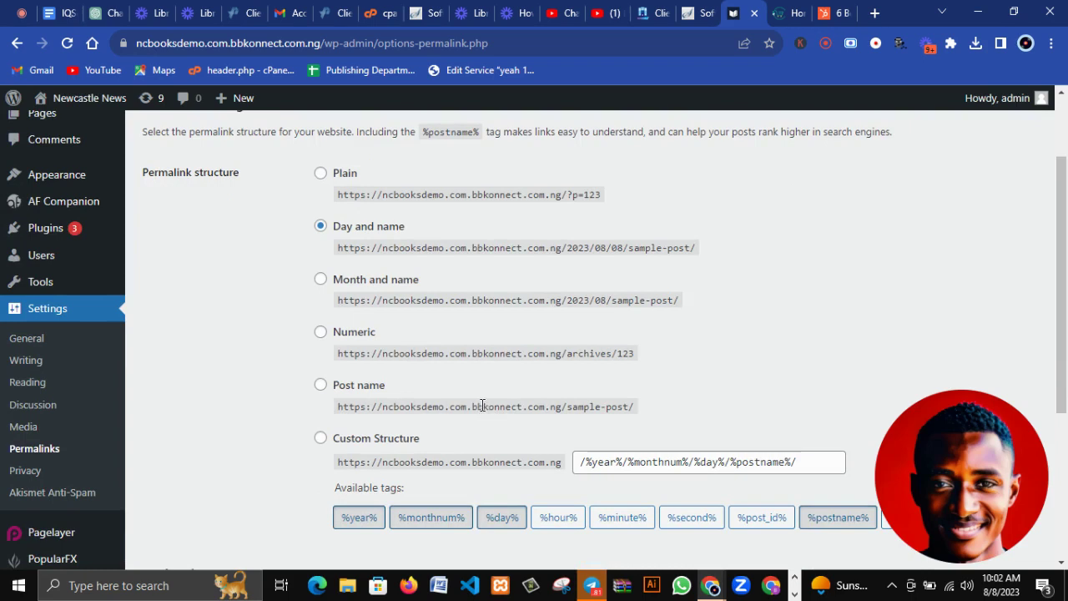
drag(517, 407, 663, 419)
click(663, 419)
drag(653, 350, 556, 348)
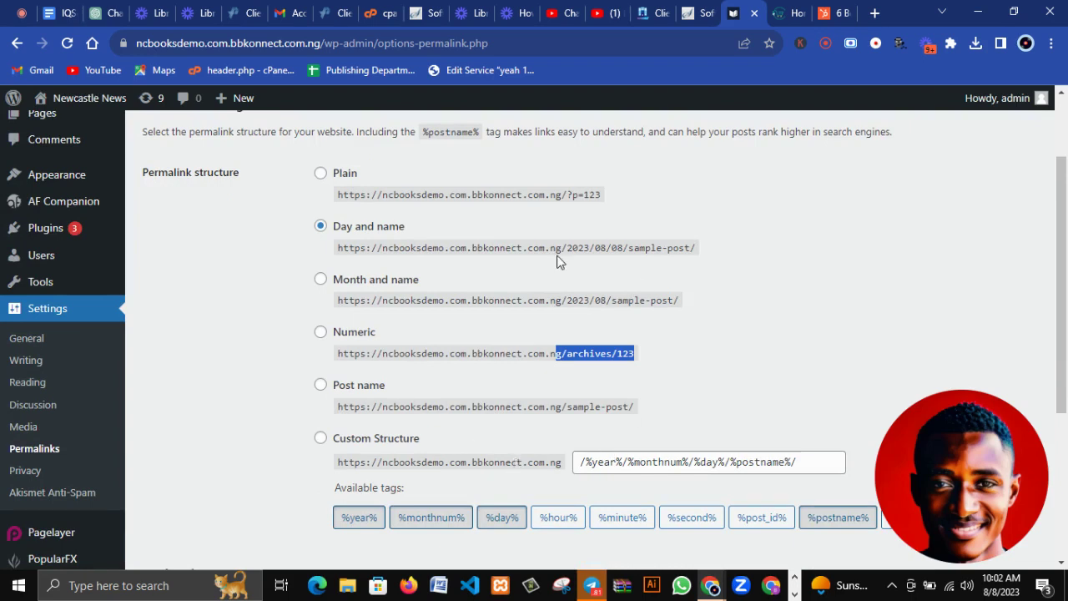
drag(561, 194, 606, 199)
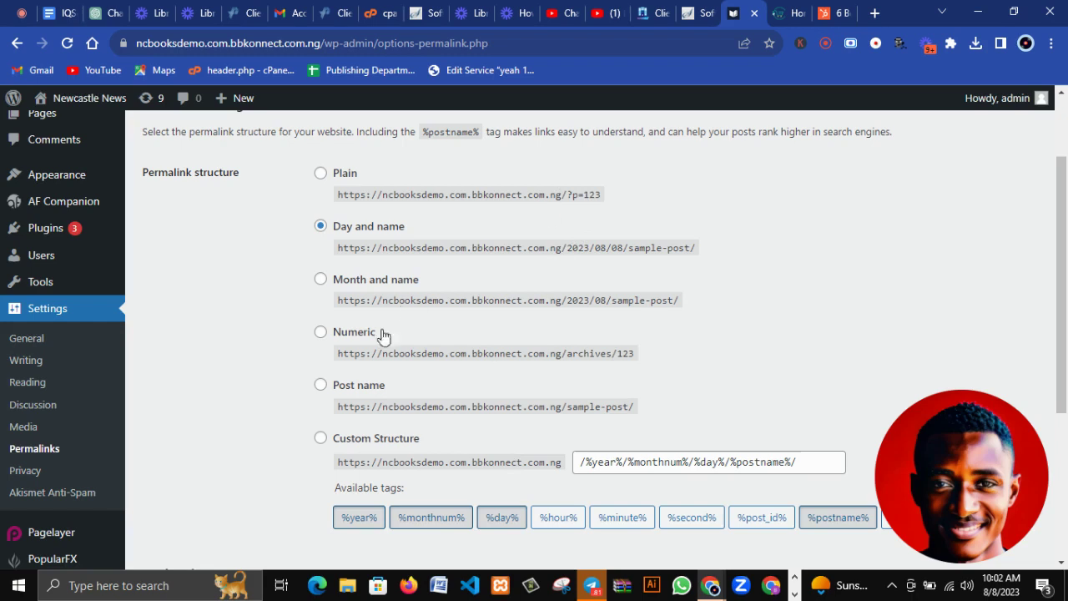
Choose the Post name permalink structure and save the changes
click(320, 388)
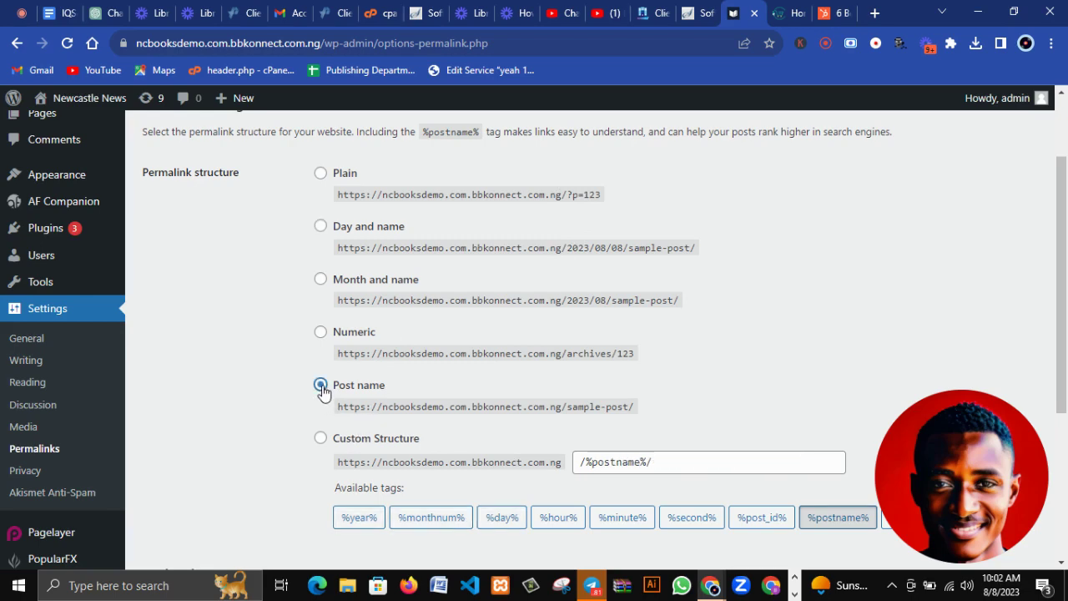
scroll(322, 390, down, 3)
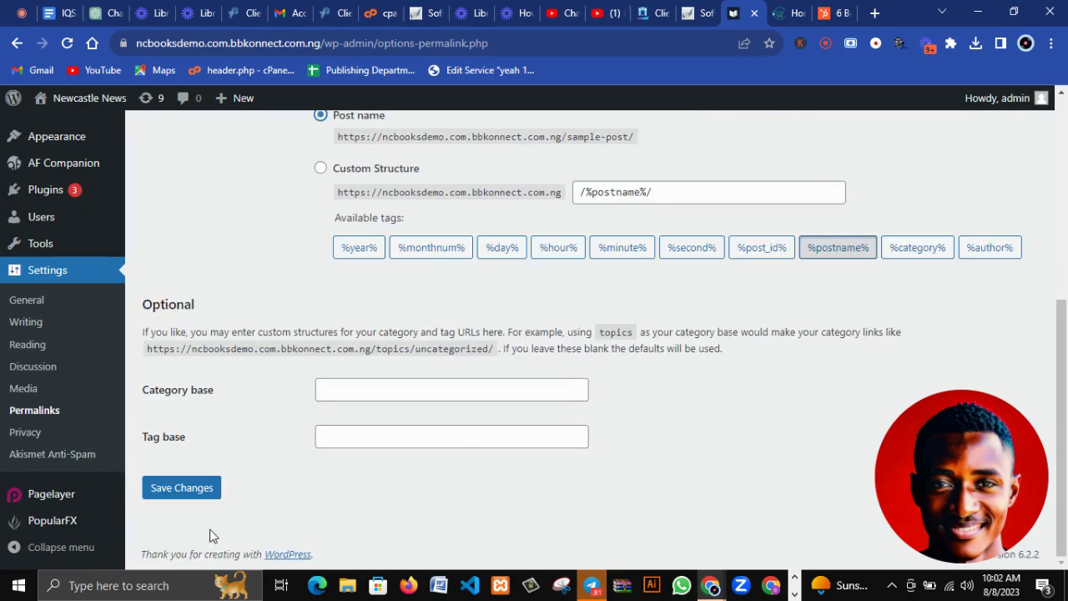
click(160, 489)
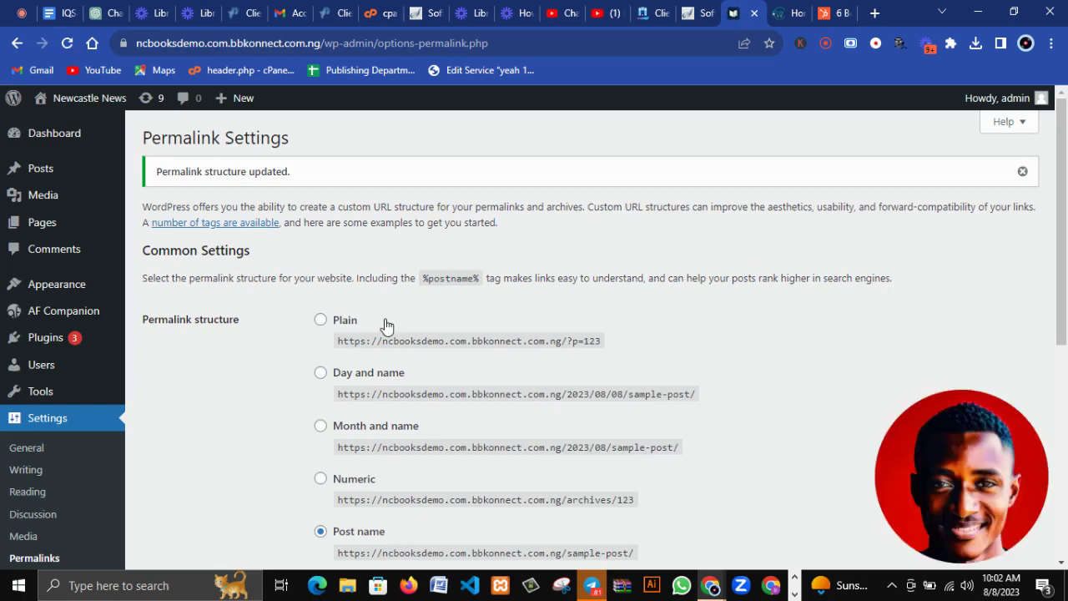
scroll(386, 326, down, 2)
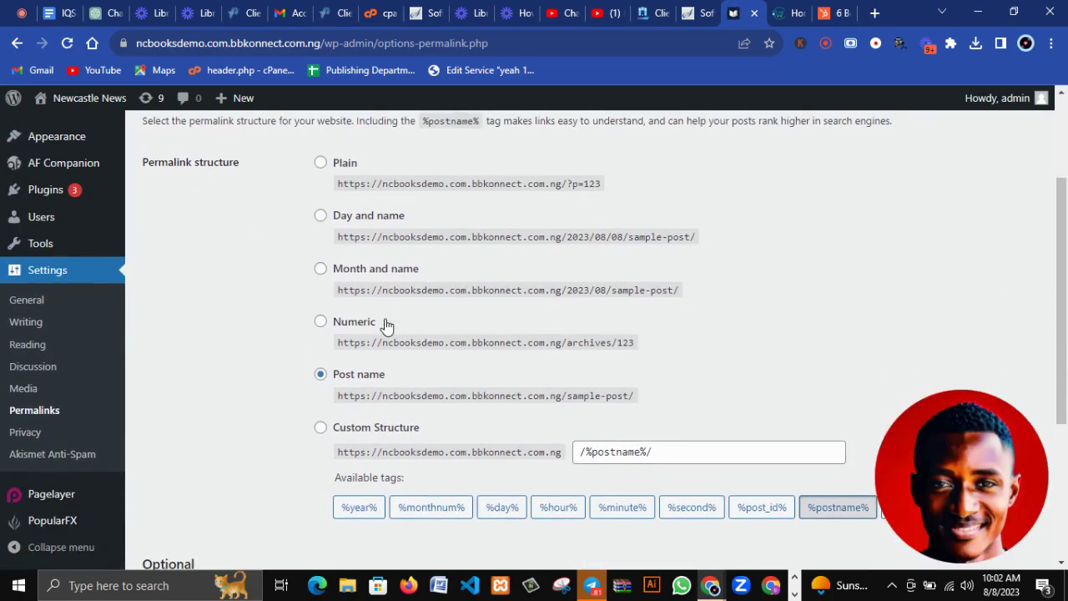
Go to Settings > Reading in the admin sidebar
click(33, 351)
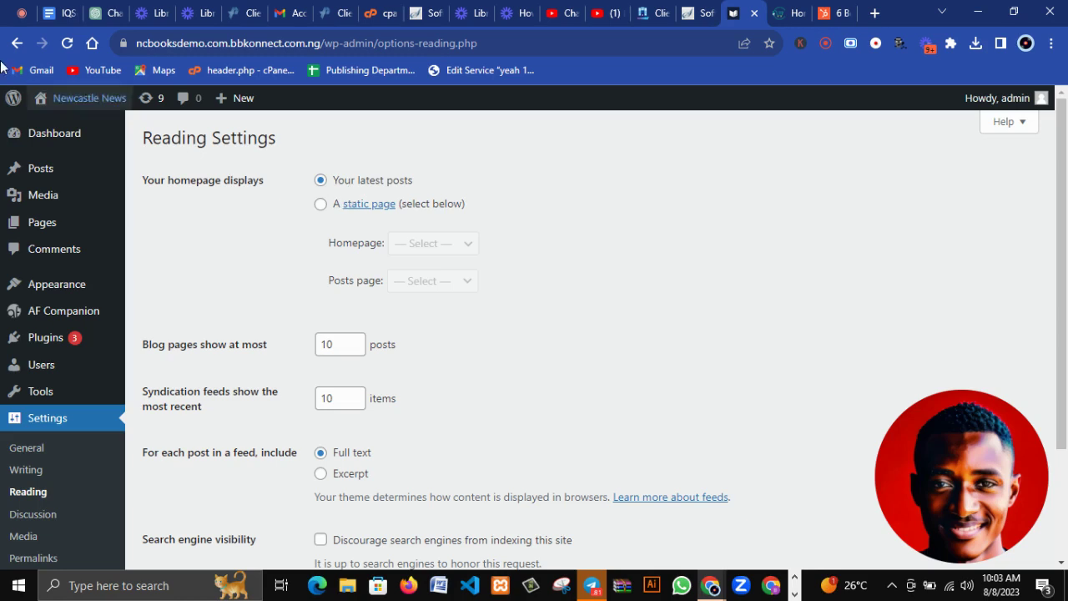
Open the Newcastle News homepage from the admin bar in a new tab
right_click(81, 104)
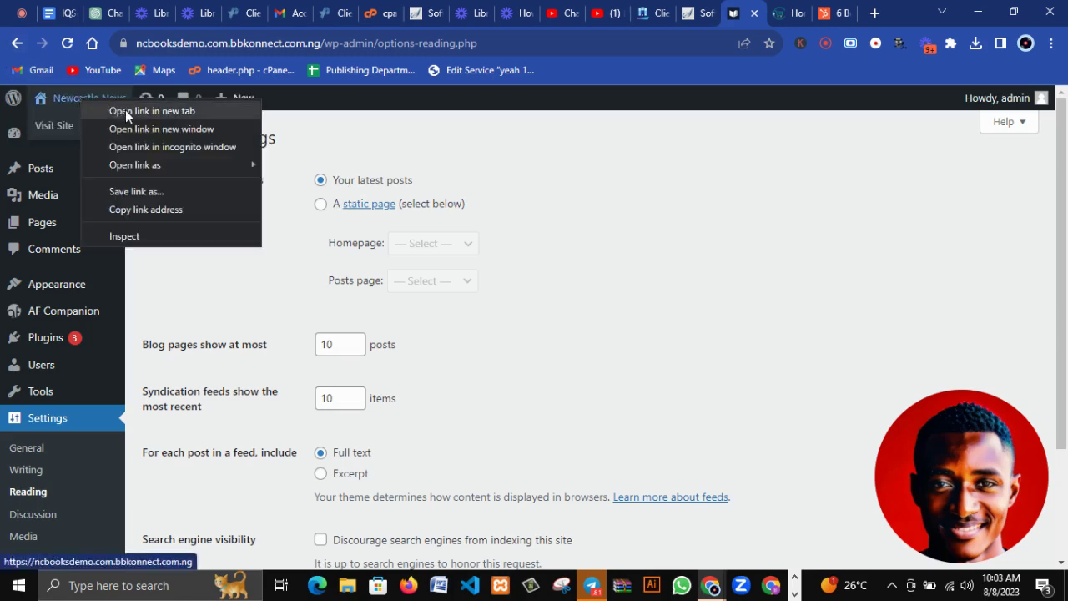
click(125, 111)
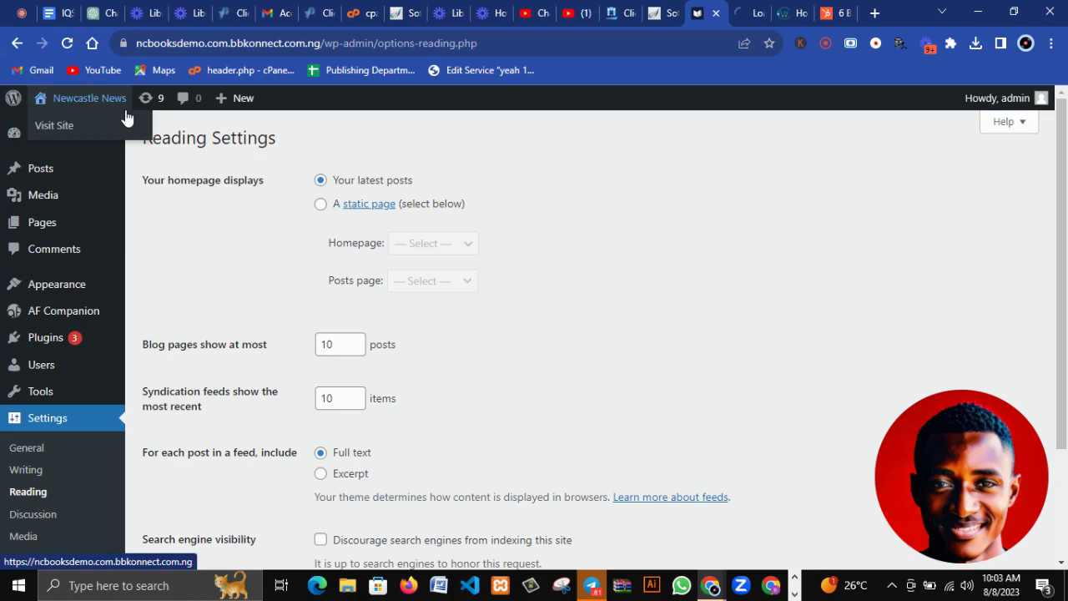
click(743, 15)
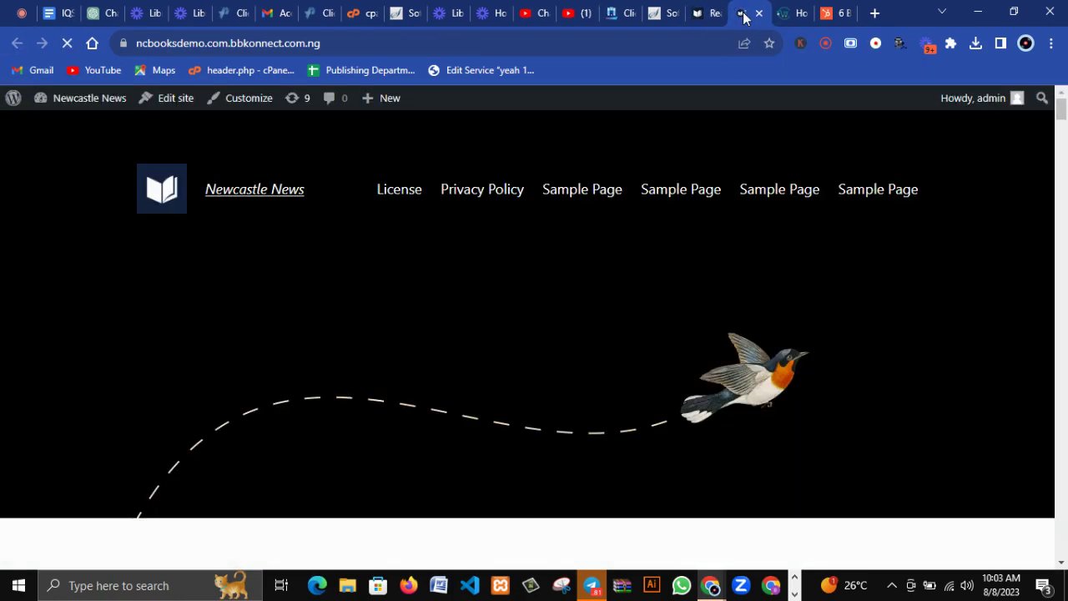
Scroll through the homepage posts, then return to the Reading Settings tab
scroll(465, 329, down, 3)
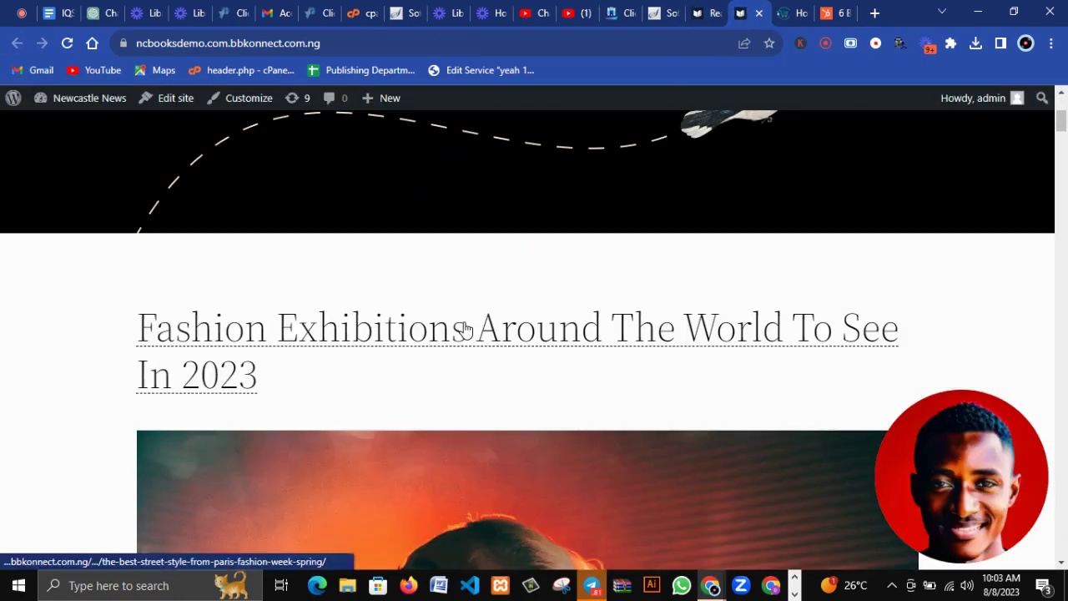
scroll(464, 329, up, 3)
scroll(464, 329, down, 2)
scroll(465, 328, up, 1)
scroll(465, 329, down, 5)
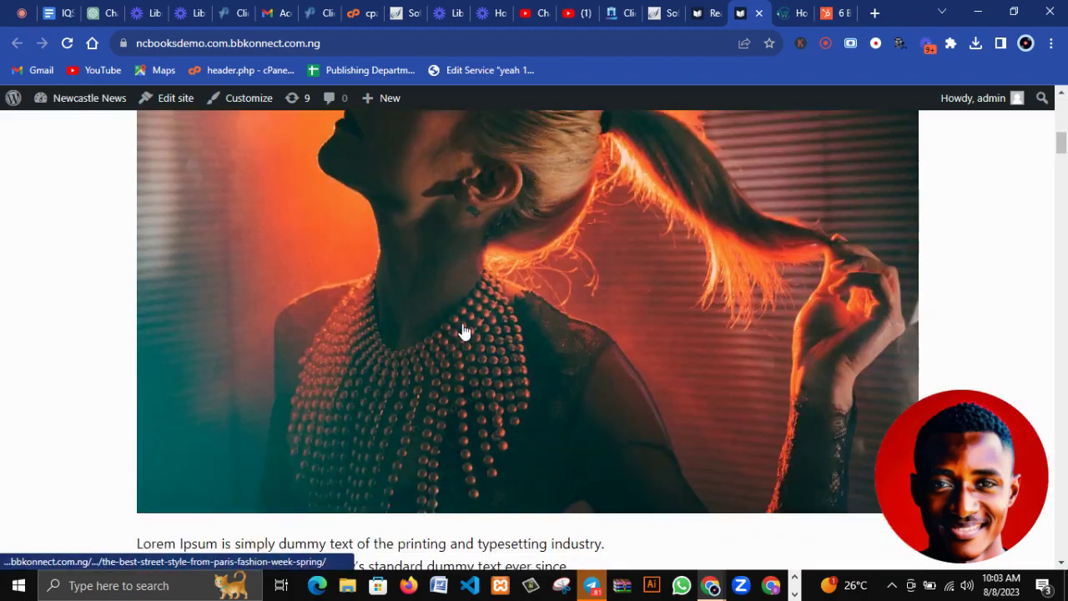
scroll(465, 331, down, 10)
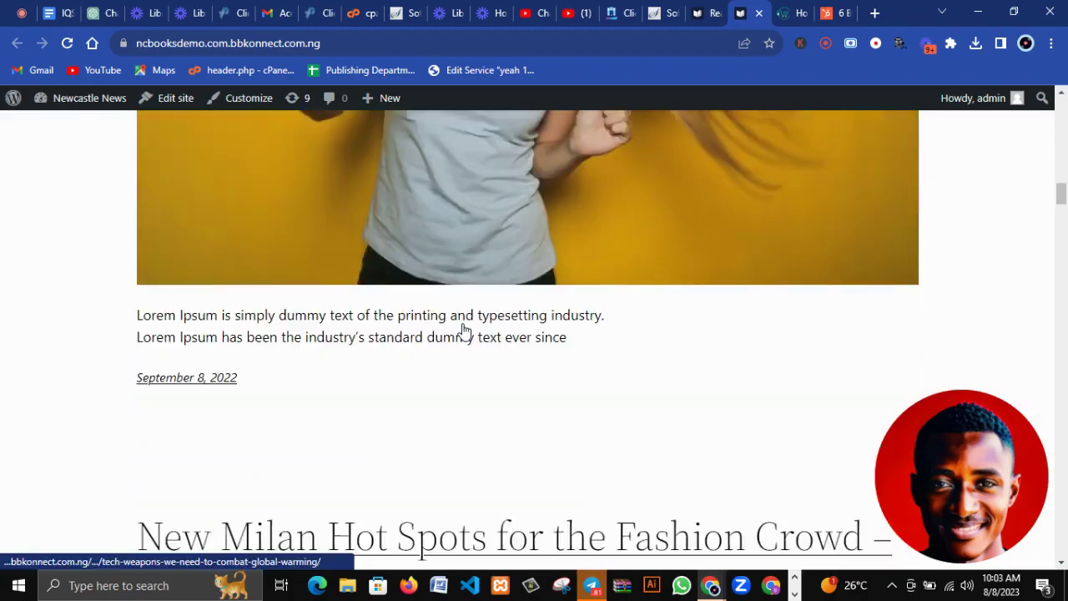
scroll(465, 331, down, 2)
scroll(463, 329, up, 15)
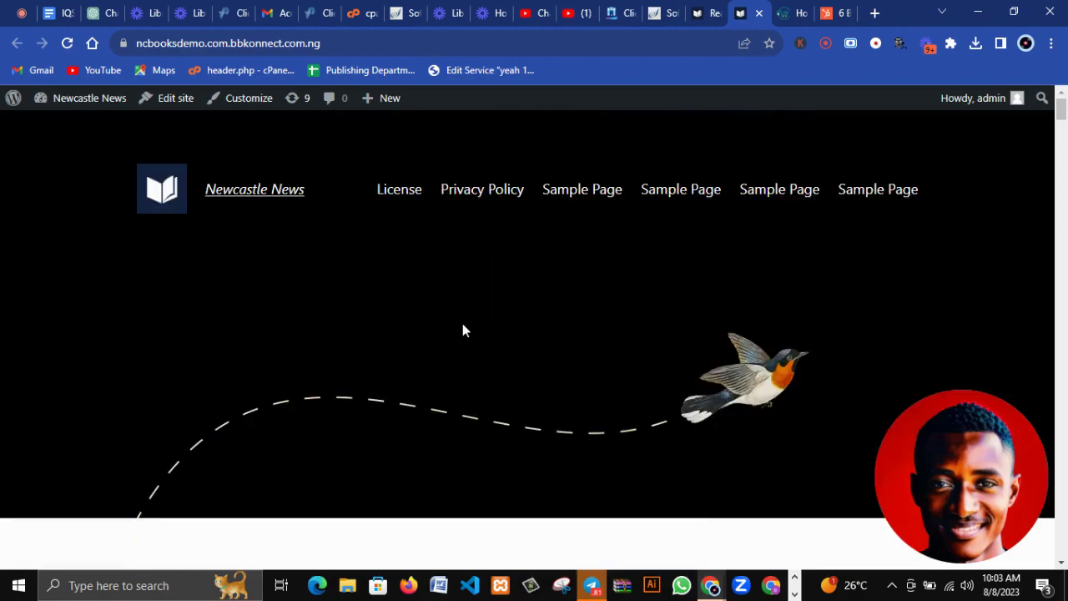
scroll(464, 329, down, 4)
scroll(464, 329, up, 1)
scroll(464, 329, down, 1)
scroll(464, 330, up, 4)
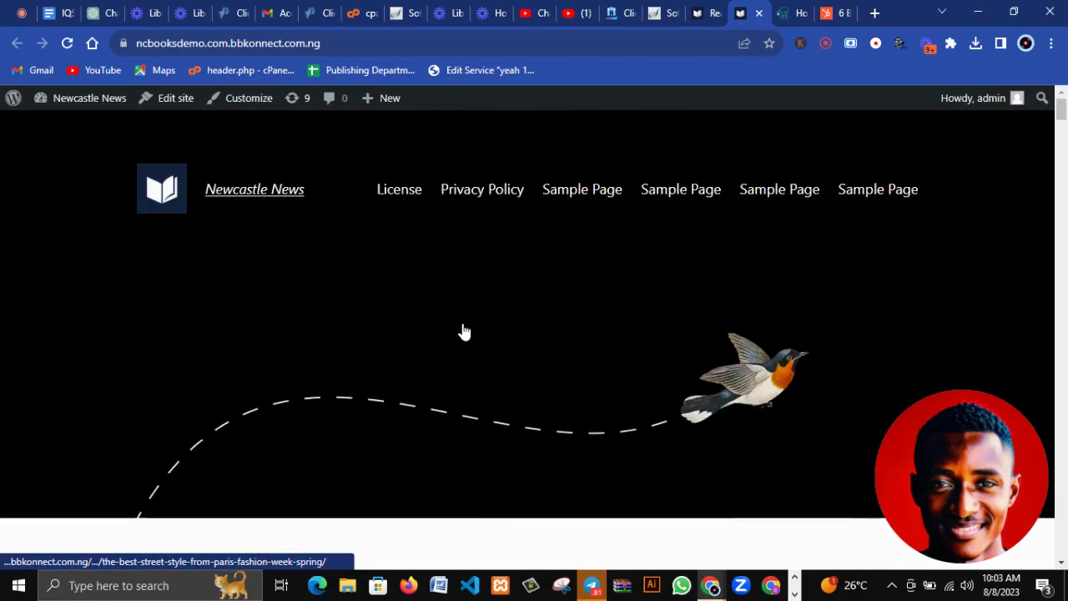
click(701, 13)
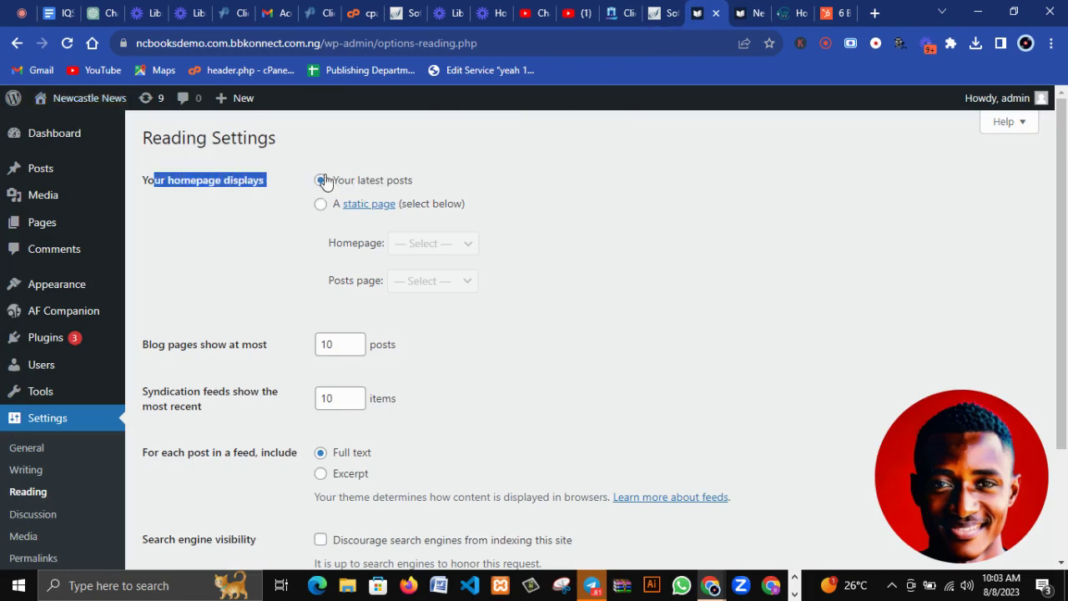
Set the homepage to 'A static page', checking the Homepage and Posts page lists unchanged
click(321, 204)
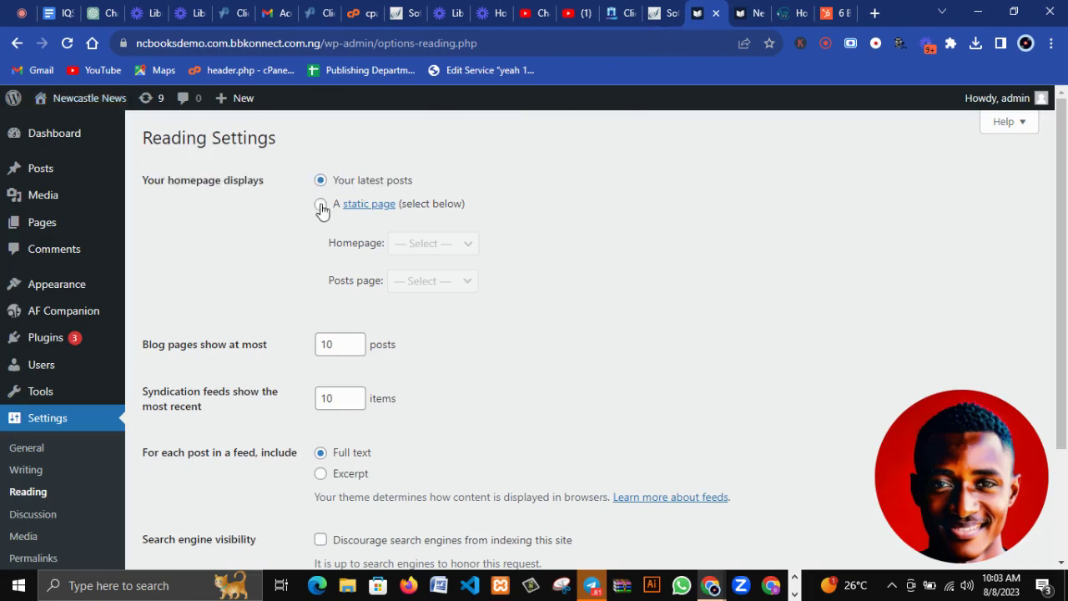
click(321, 207)
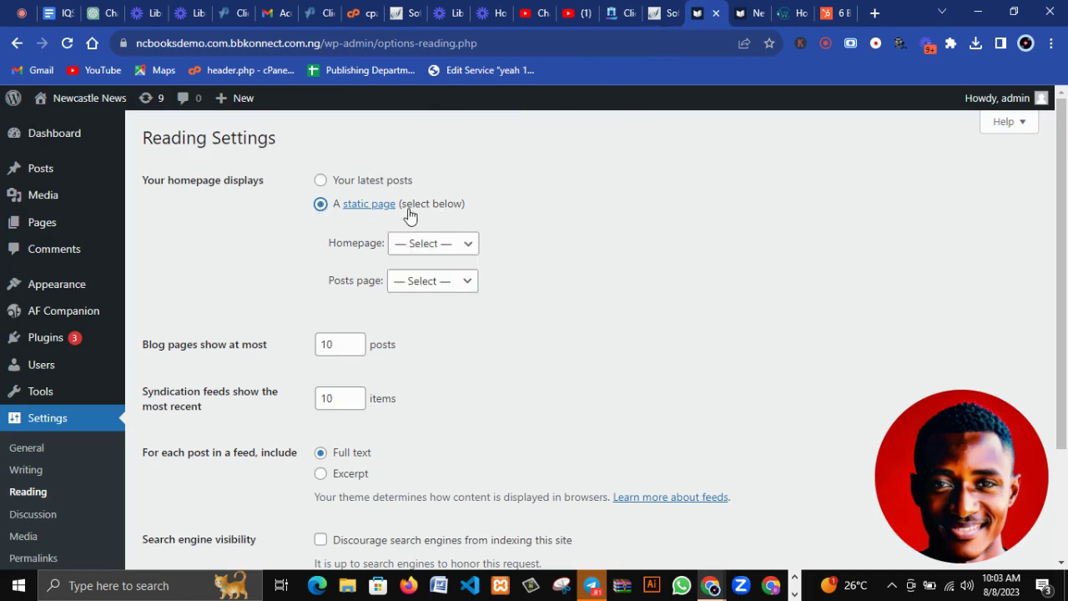
click(427, 243)
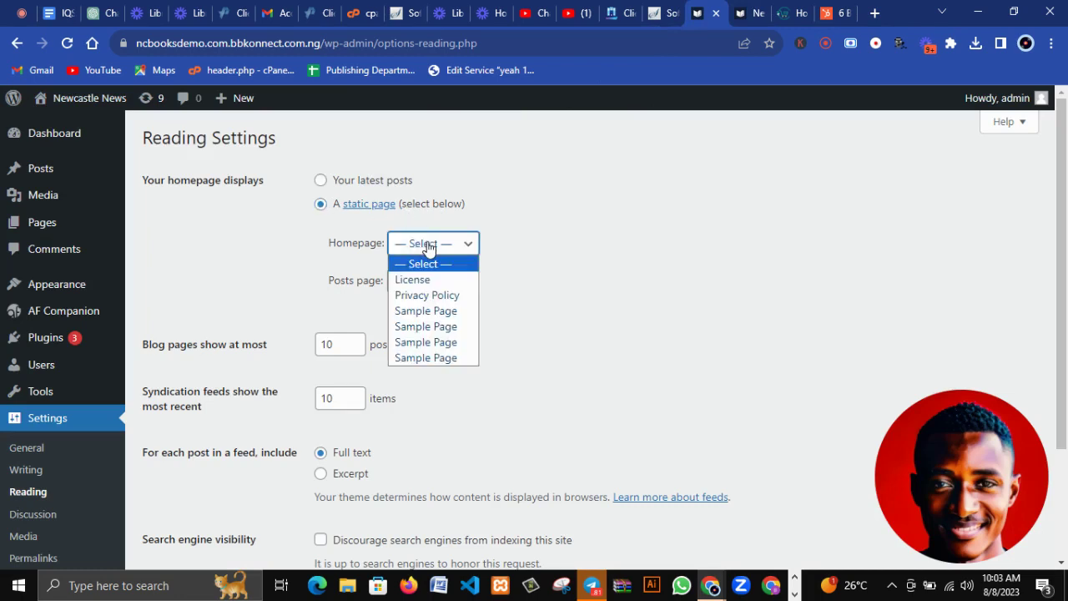
click(485, 212)
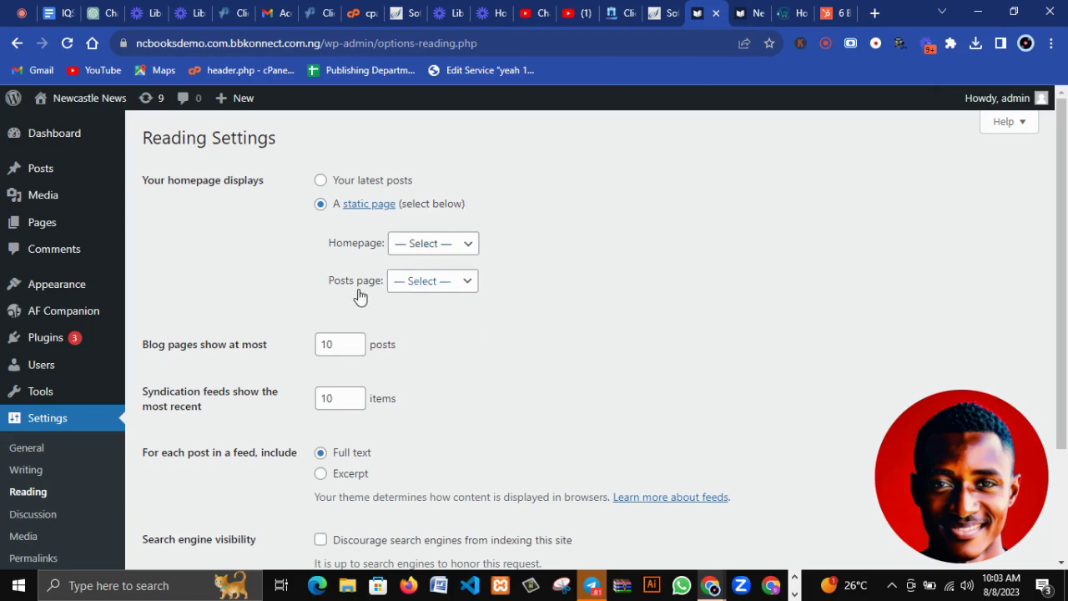
click(443, 286)
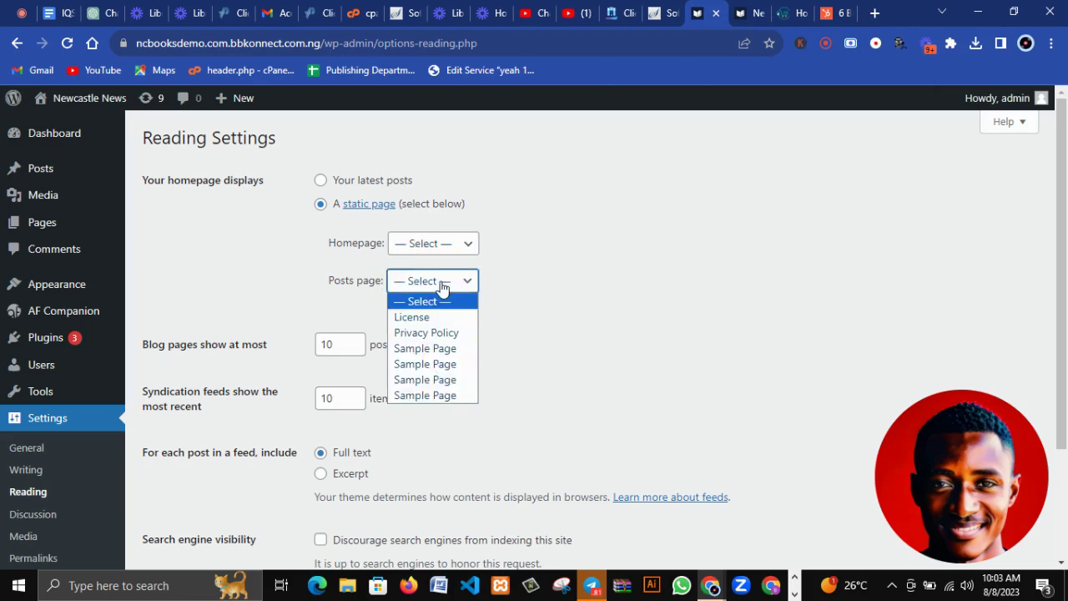
click(591, 311)
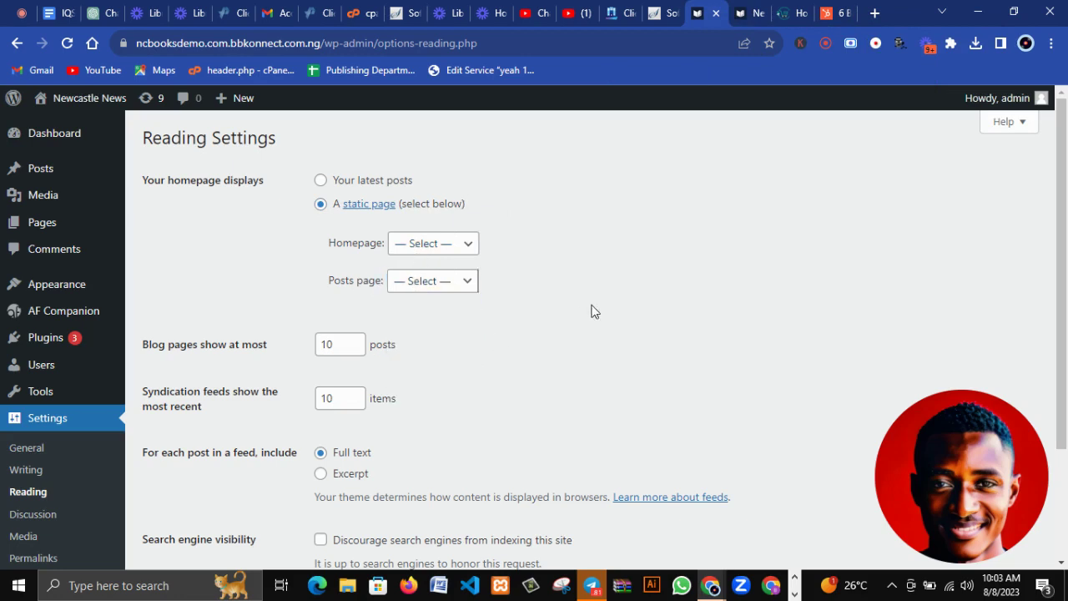
Switch over to the ChatGPT browser tab
scroll(591, 311, down, 2)
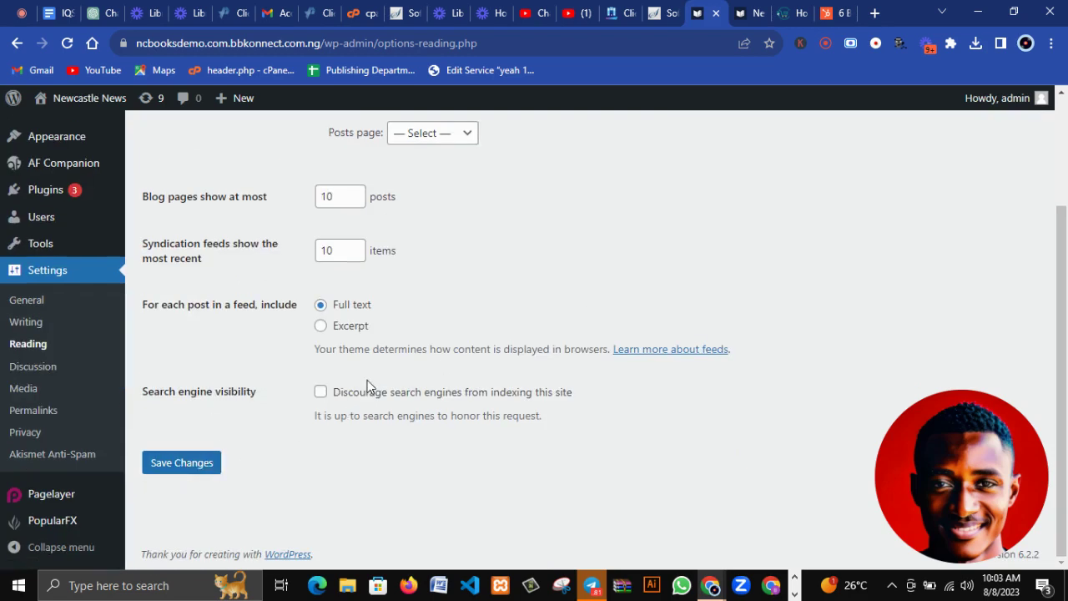
scroll(98, 302, up, 2)
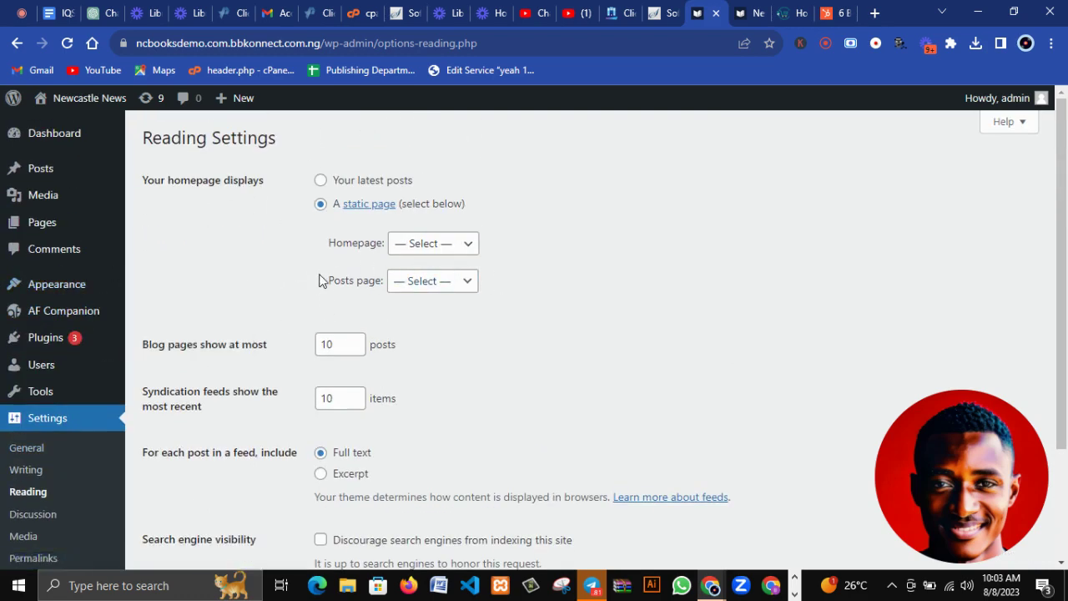
click(104, 15)
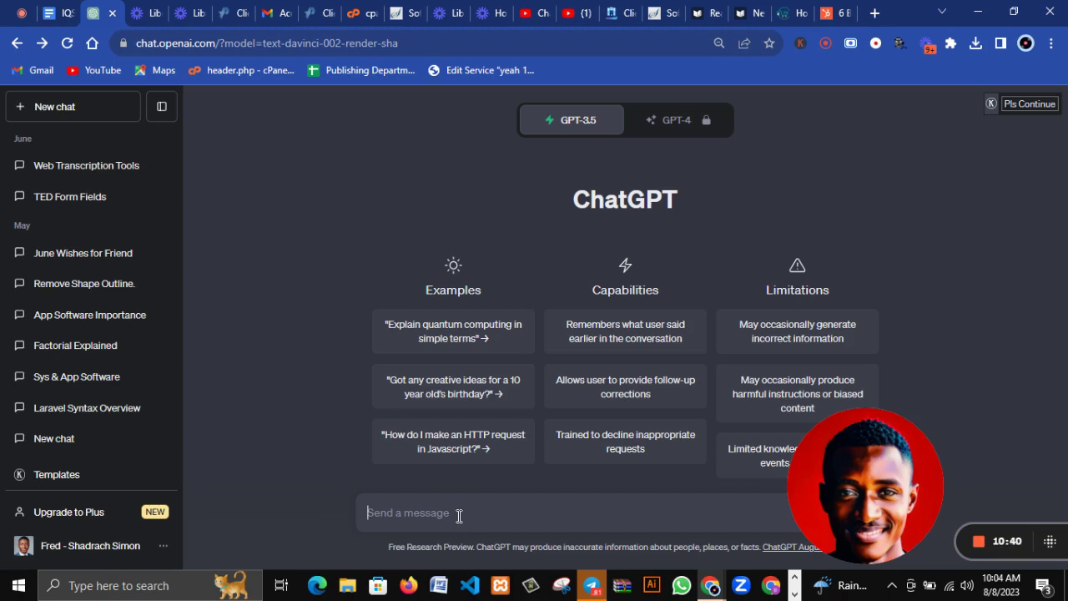
Ask ChatGPT 'overview of wordpress dashboard' and read through its reply
text(overview of wordpress das)
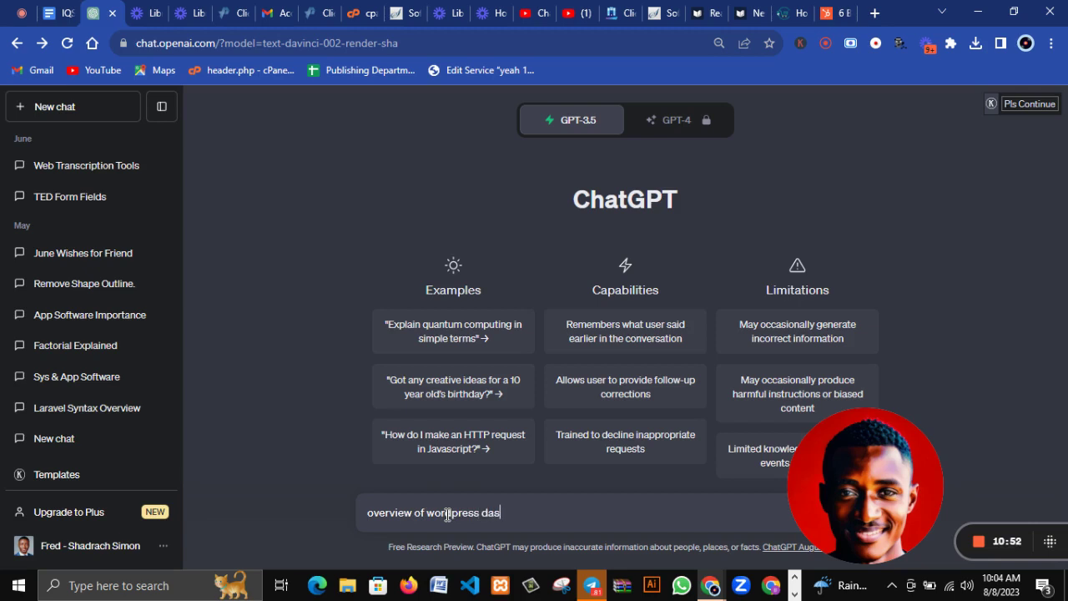
text(hboard)
key(Return)
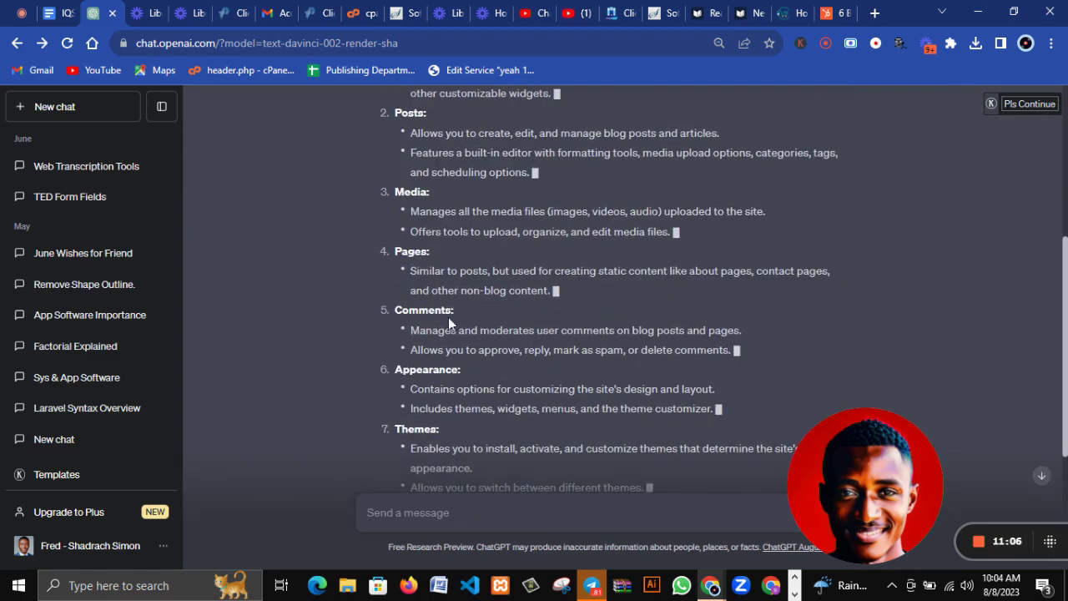
drag(465, 370, 438, 376)
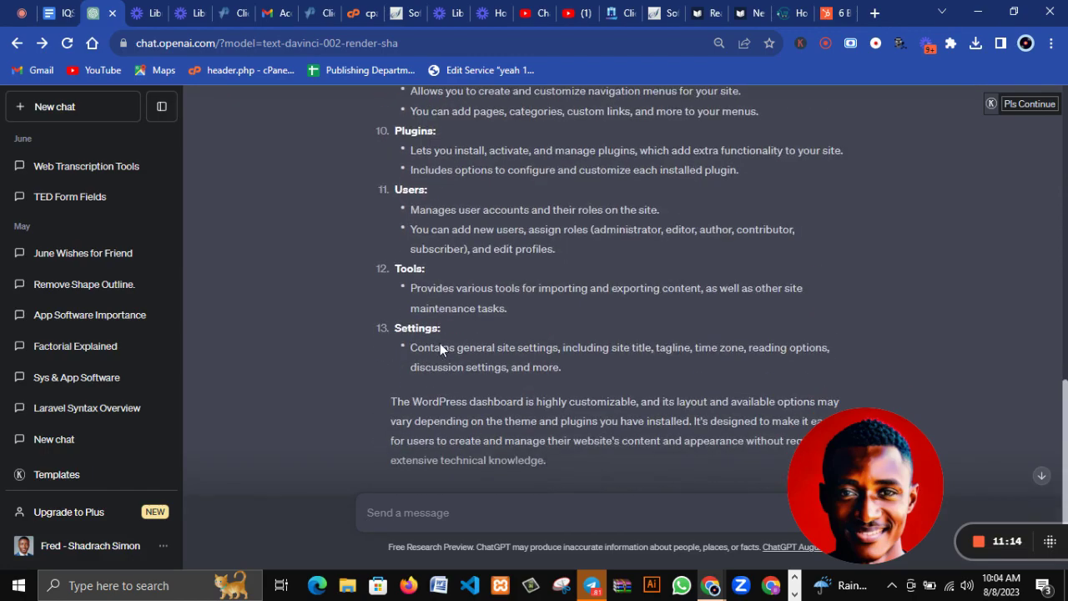
scroll(439, 343, up, 15)
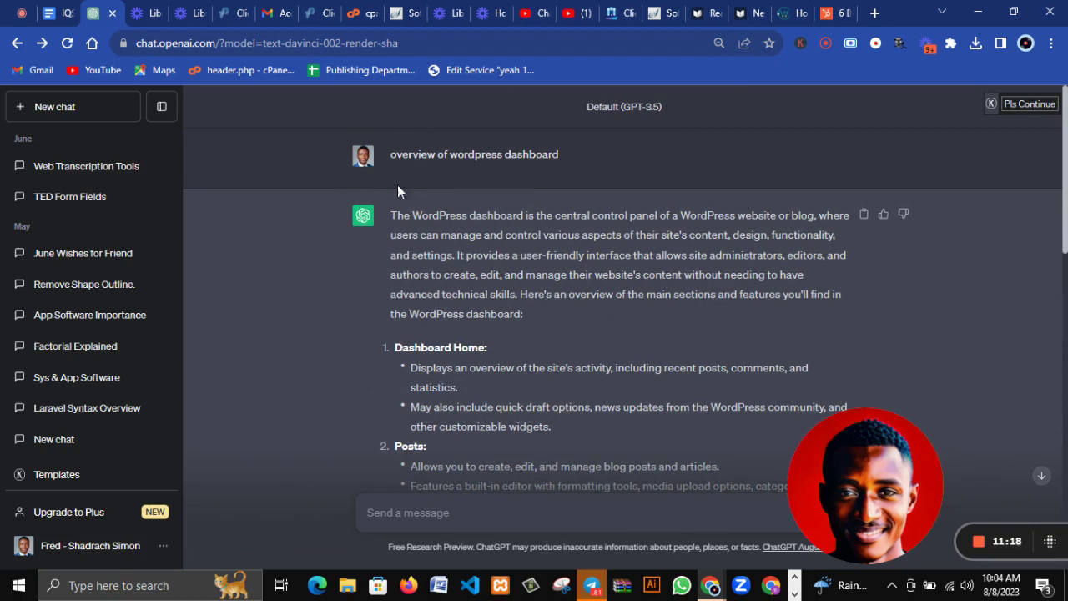
drag(384, 205, 564, 318)
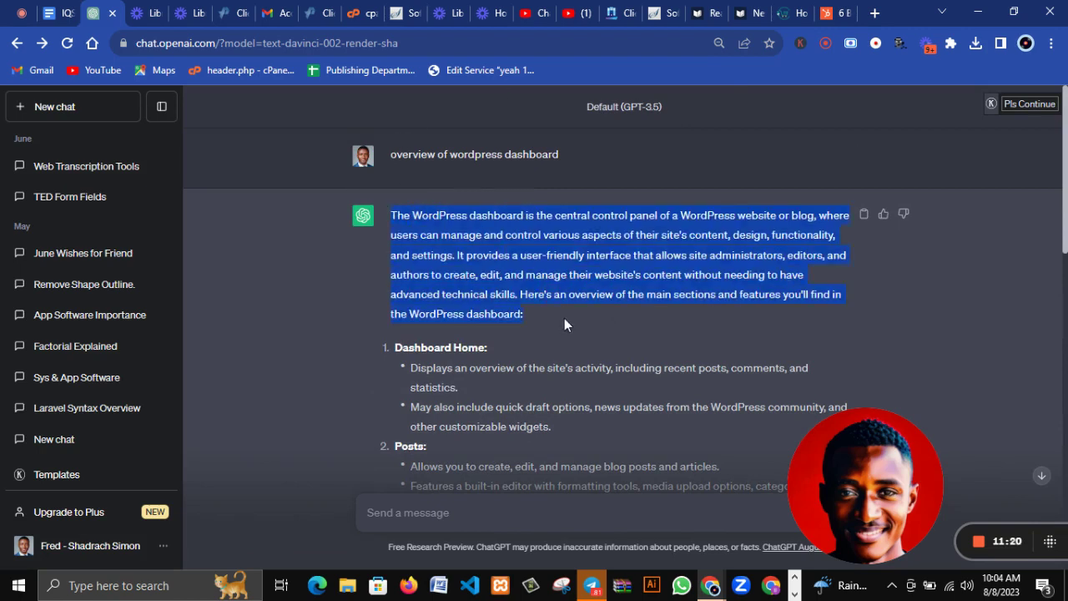
click(565, 318)
Scroll the Newcastle News front page, then return to the Reading Settings tab
click(745, 13)
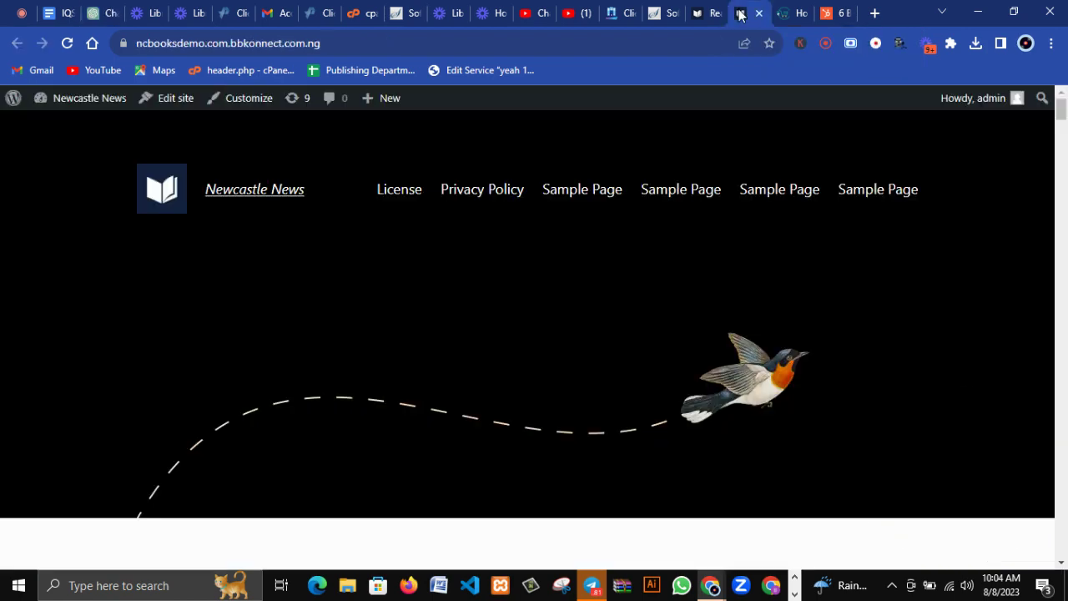
scroll(514, 313, down, 7)
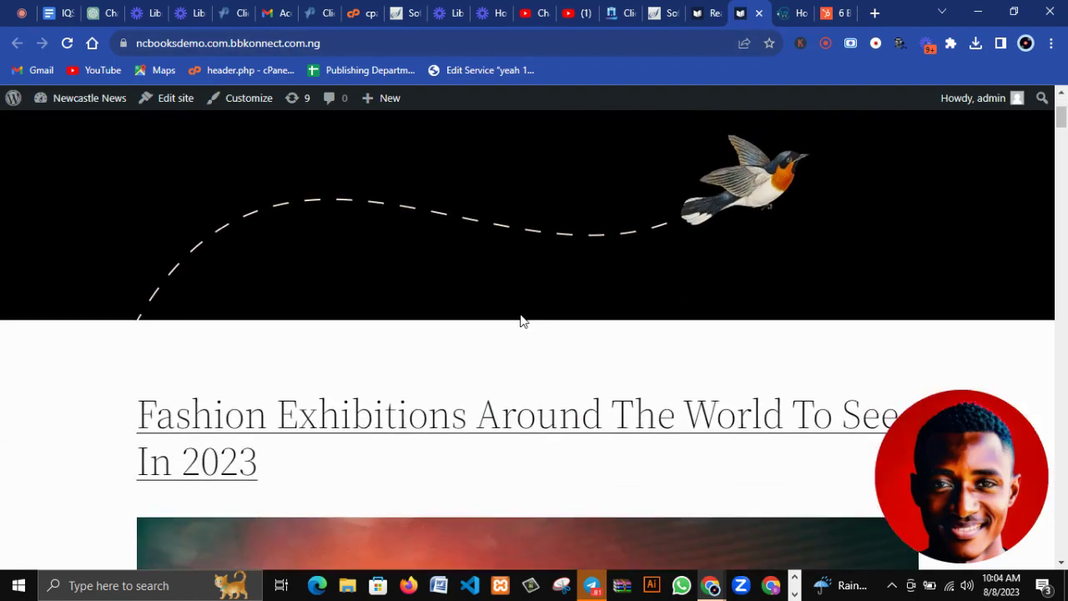
scroll(520, 321, up, 10)
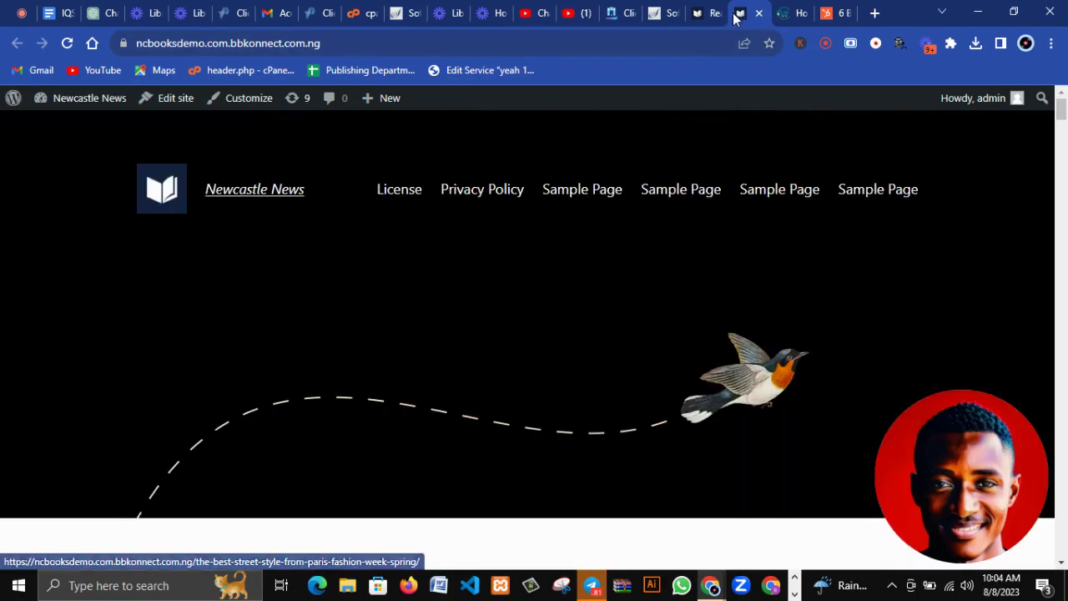
click(710, 12)
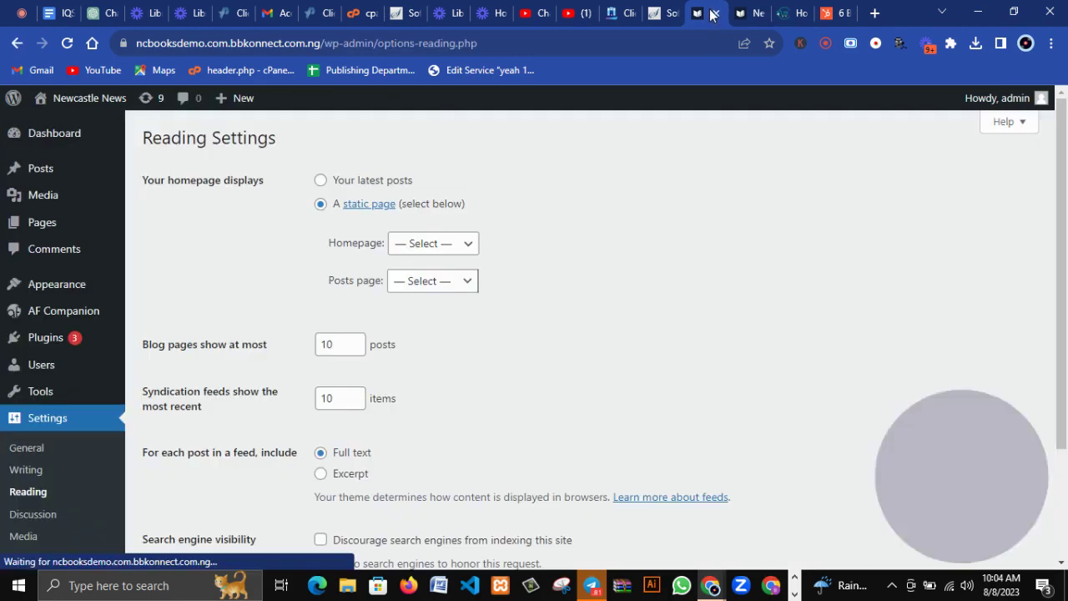
scroll(400, 203, down, 3)
scroll(401, 203, up, 3)
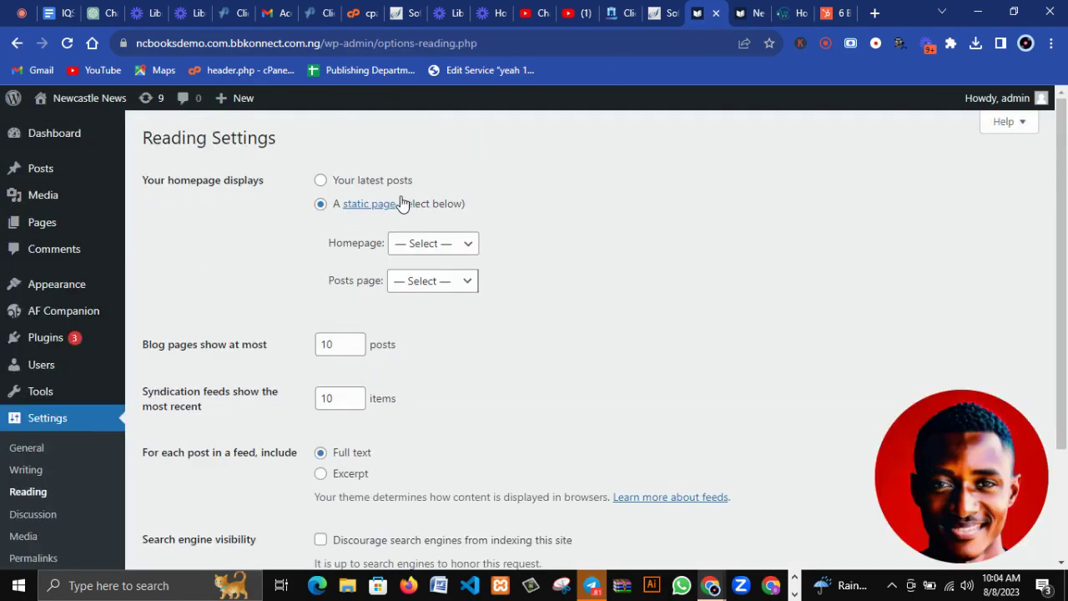